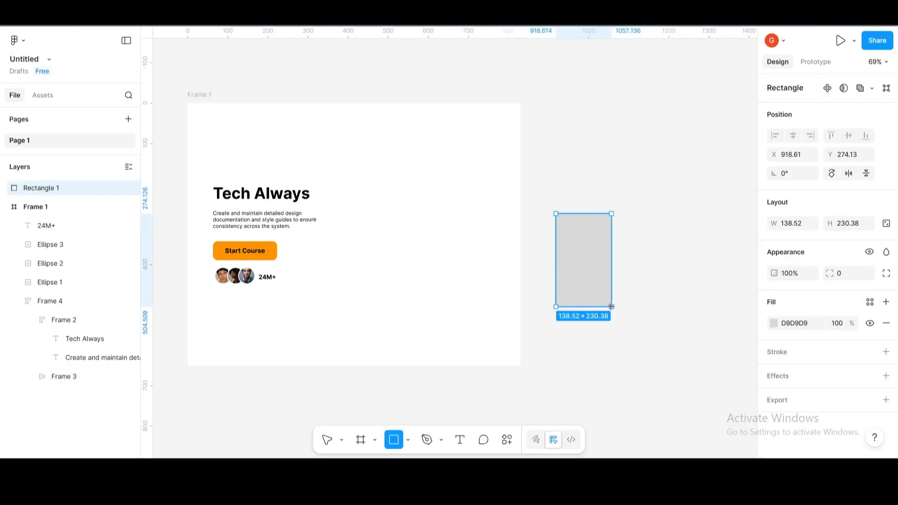
Step: Set the rectangle's width to 150 and its height to 250
click(791, 223)
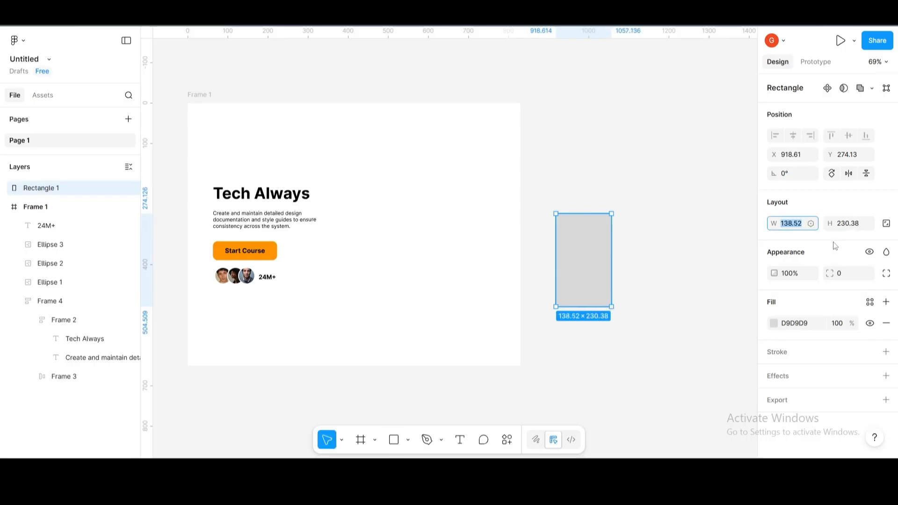
text(150)
click(845, 224)
text(250)
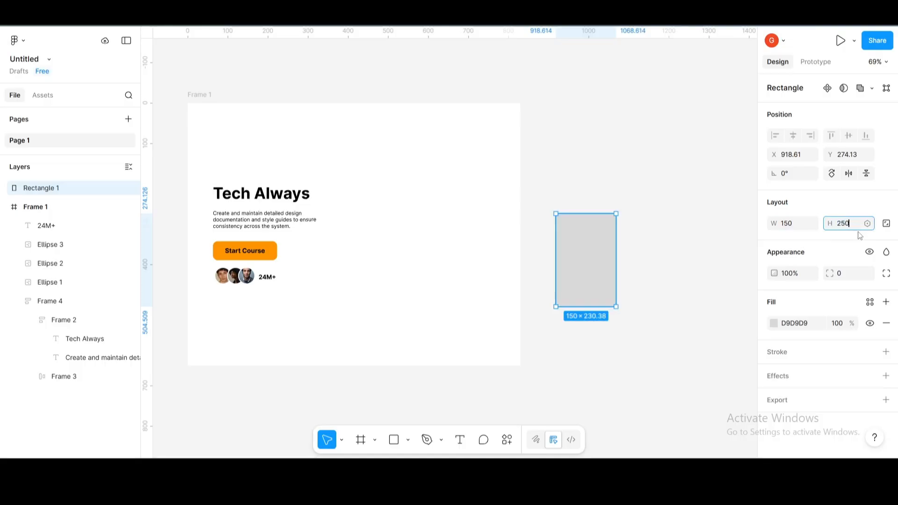
key(Return)
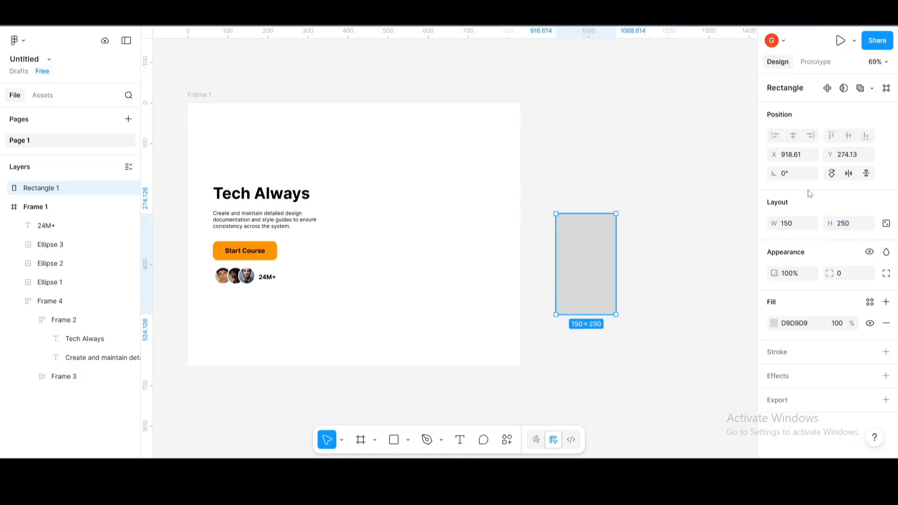
Step: Duplicate the rectangle three times downward at equal spacing to form a vertical column of four
alt+drag(587, 258, 588, 373)
key(ctrl+d)
key(ctrl+d)
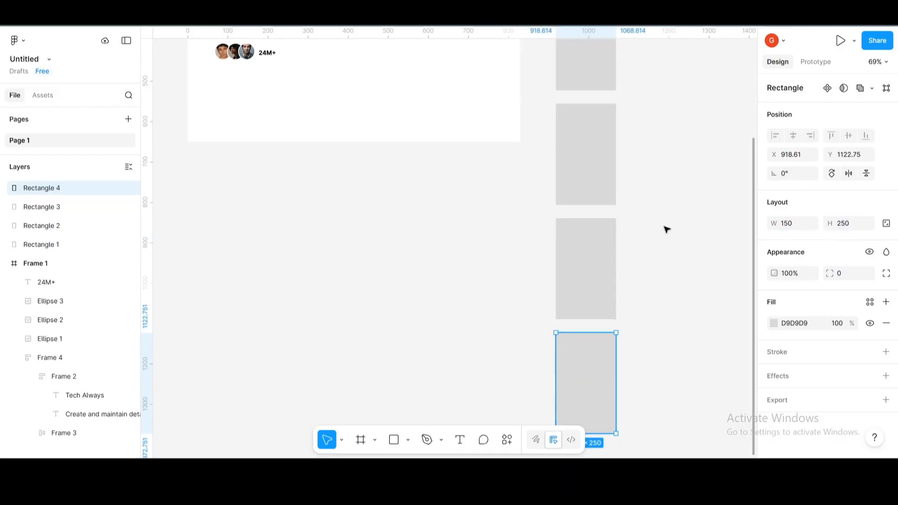
Step: Move all four rectangles together farther right of Frame 1, to about X 1012
drag(685, 385, 626, 135)
scroll(626, 136, up, 5)
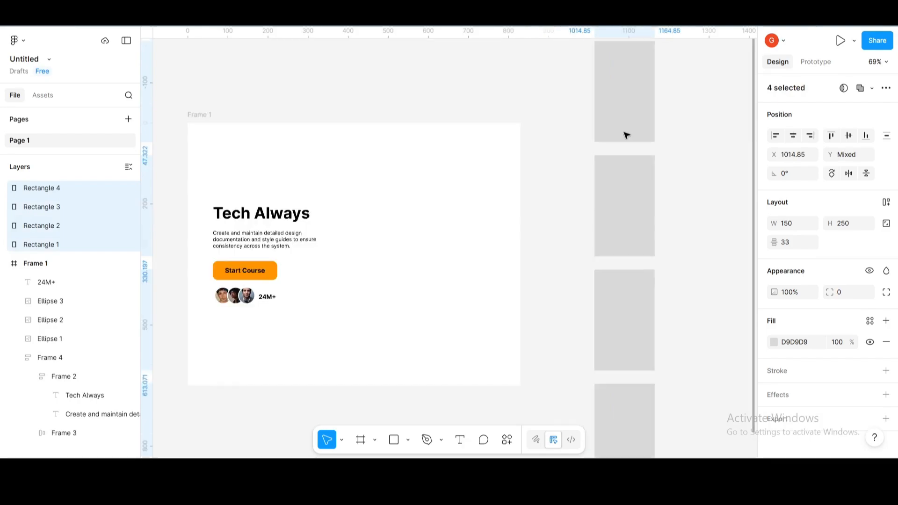
scroll(626, 136, down, 3)
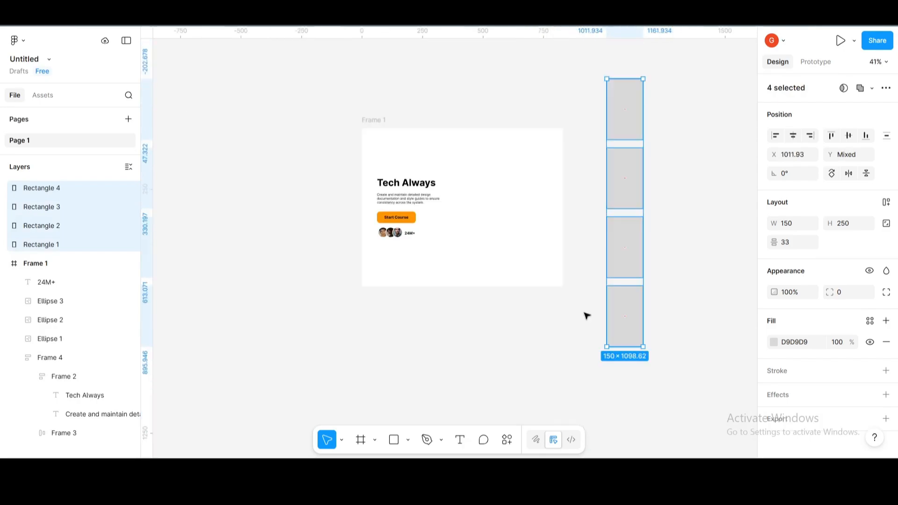
drag(728, 309, 522, 334)
key(v)
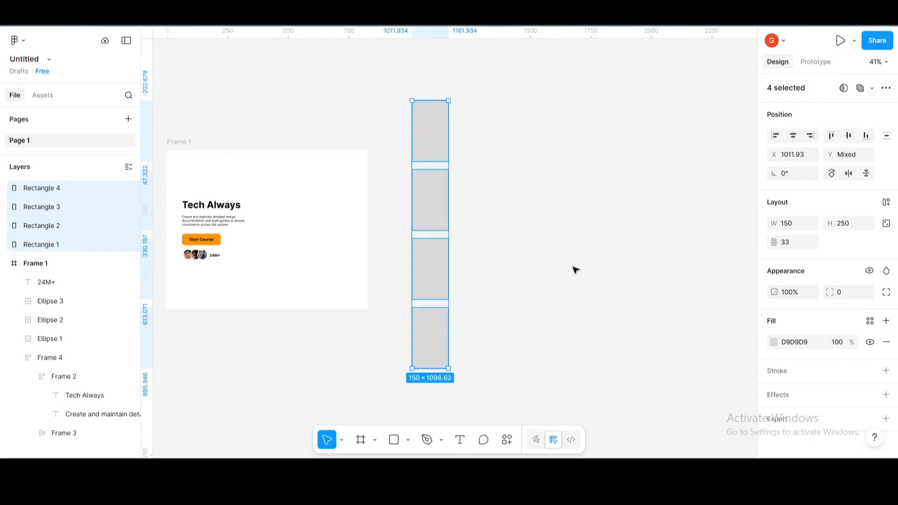
click(576, 270)
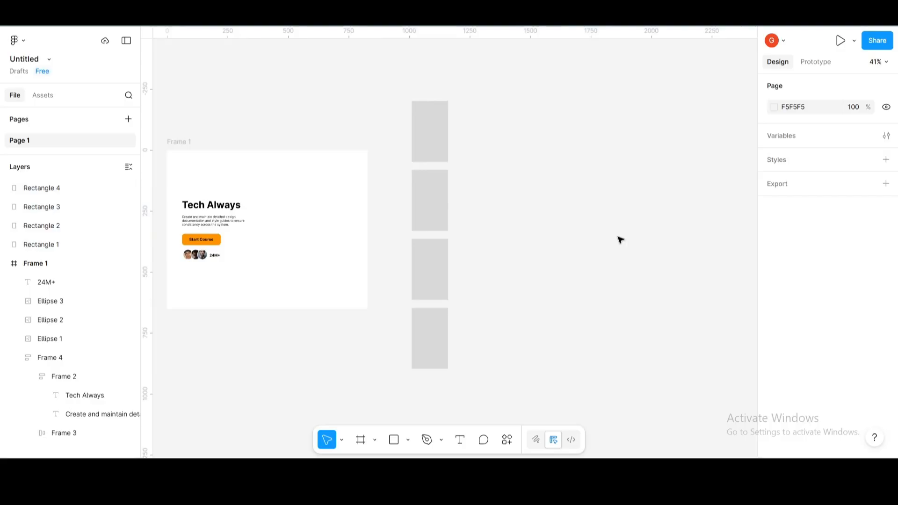
Step: Launch the Unsplash plugin, place its window clear of the rectangles, and search the portrait category
key(ctrl+k)
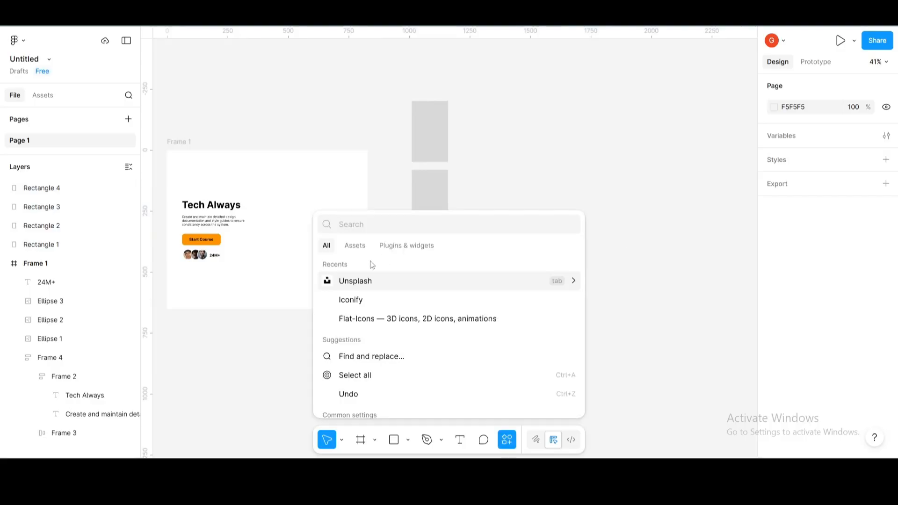
key(Escape)
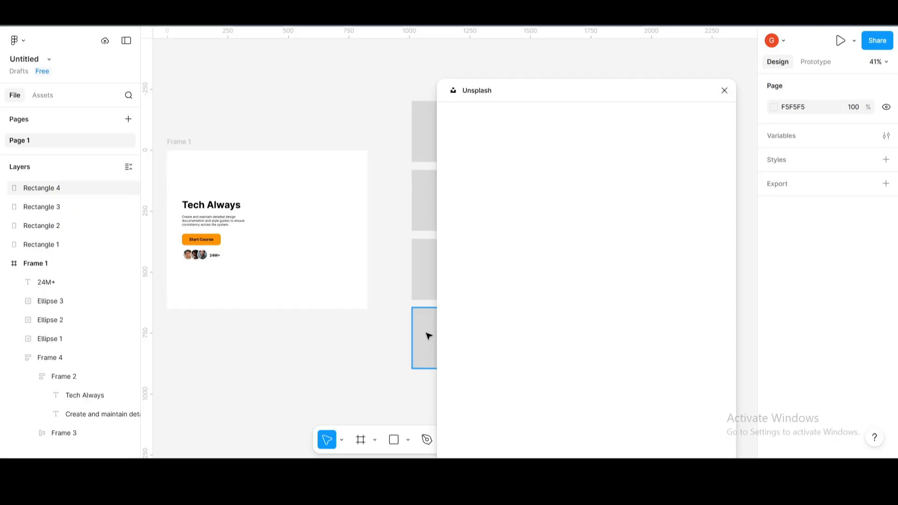
drag(528, 100, 628, 94)
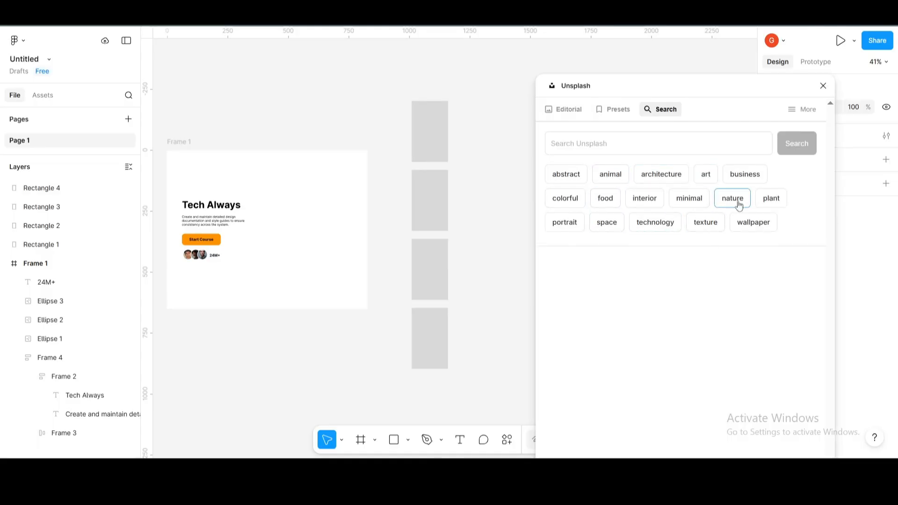
click(564, 225)
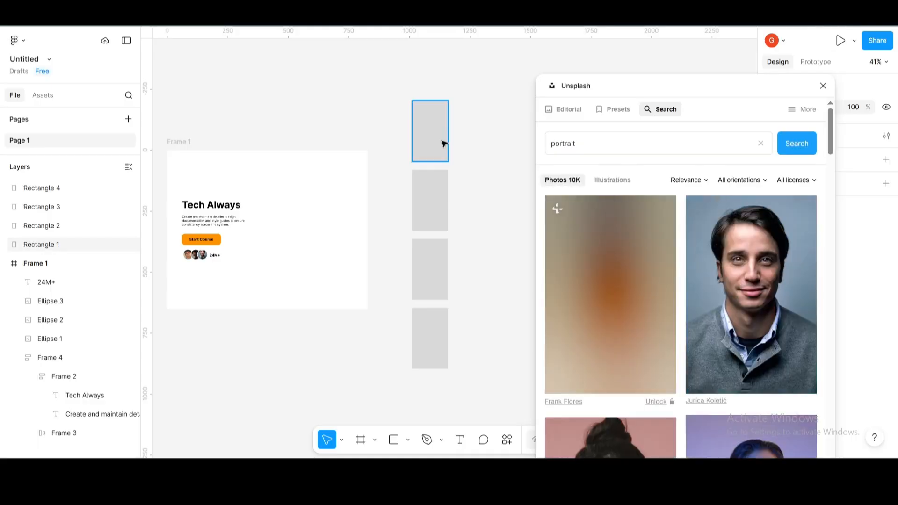
Step: Fill the second rectangle with the curly-haired man's portrait and the top rectangle with the blue-lit woman's portrait
click(444, 143)
click(763, 303)
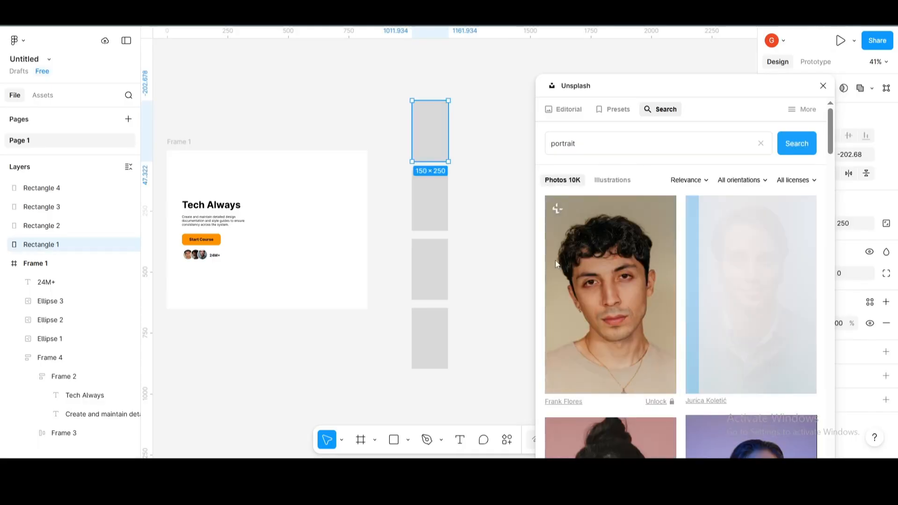
click(434, 209)
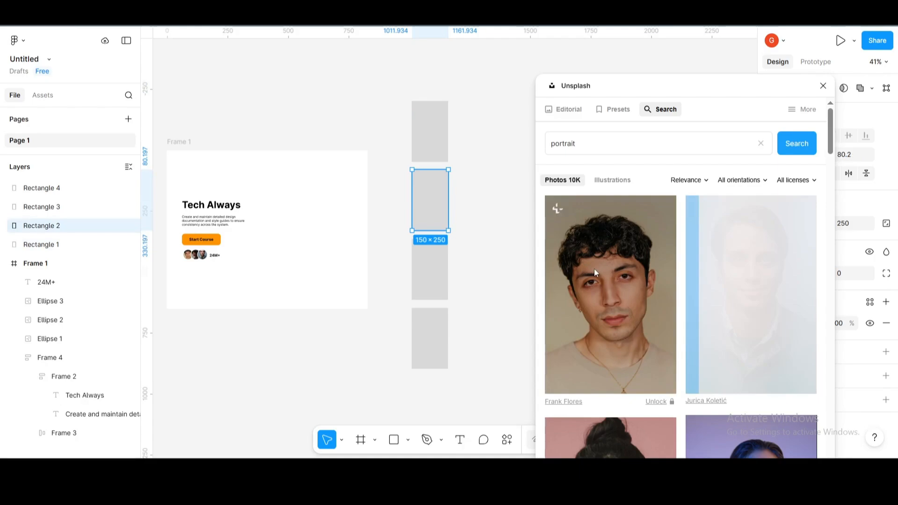
click(594, 269)
click(430, 136)
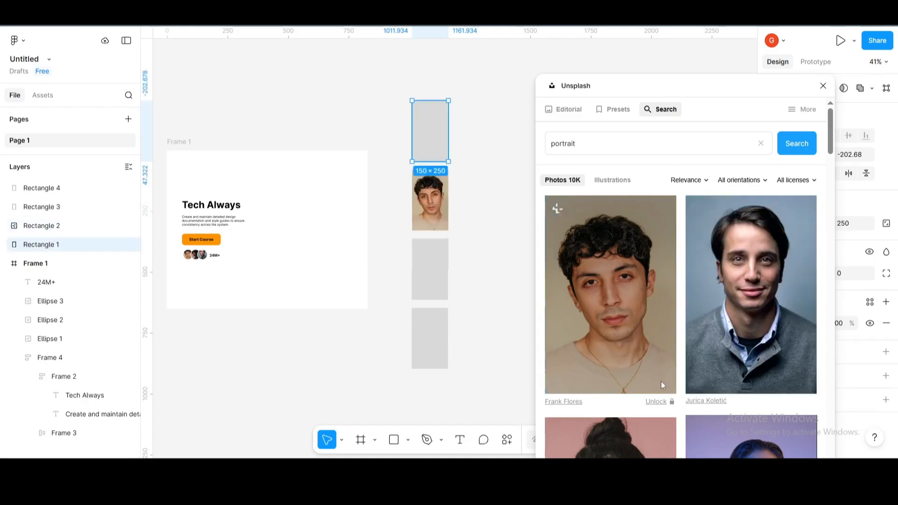
click(748, 437)
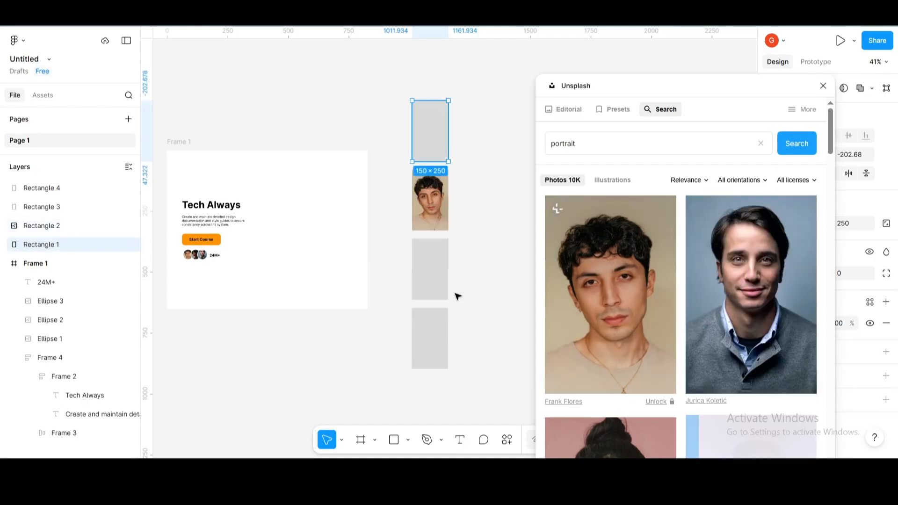
Step: Fill the third rectangle with the orange-background portrait and the fourth with the photo of the woman in a red blouse
click(433, 267)
scroll(690, 262, down, 9)
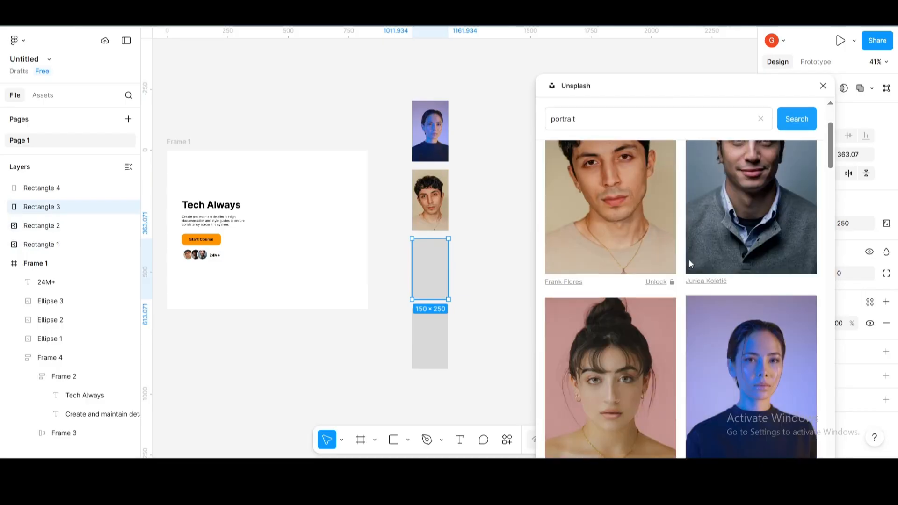
click(643, 271)
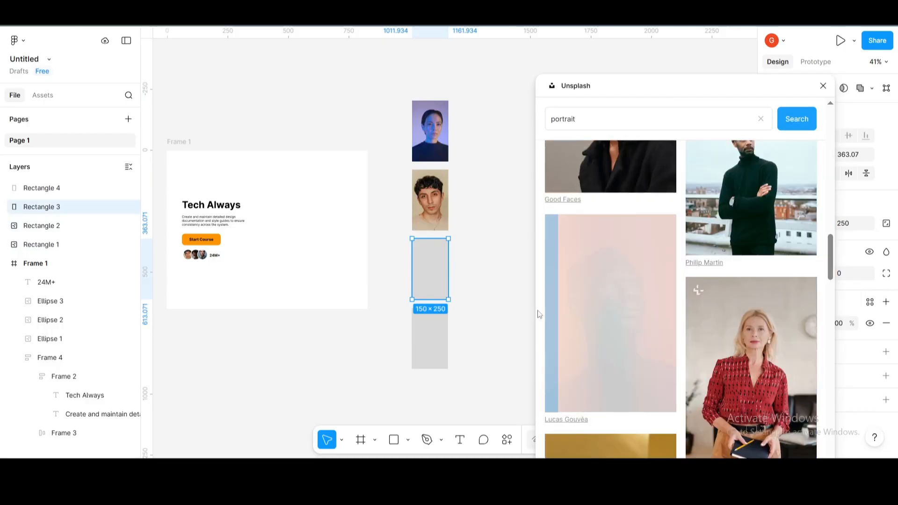
click(430, 335)
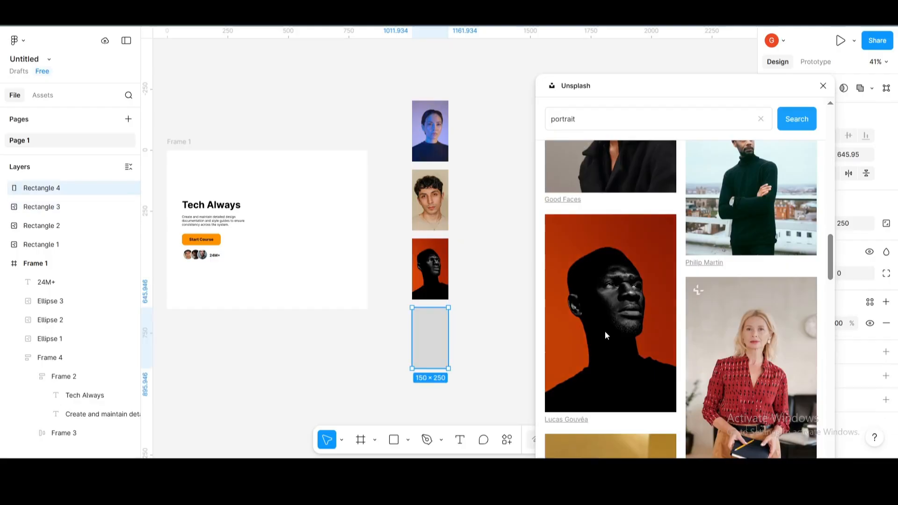
click(739, 339)
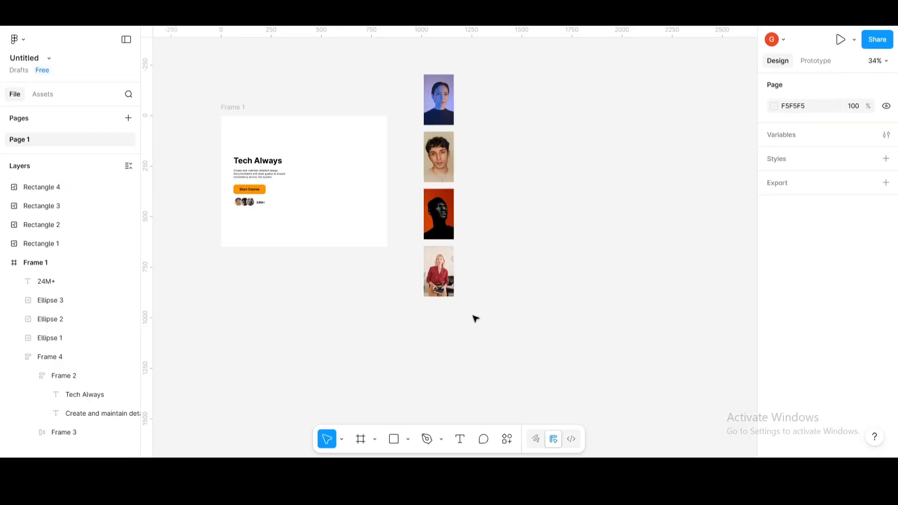
Step: Set the vertical spacing between the four photo rectangles to 20
drag(476, 319, 415, 74)
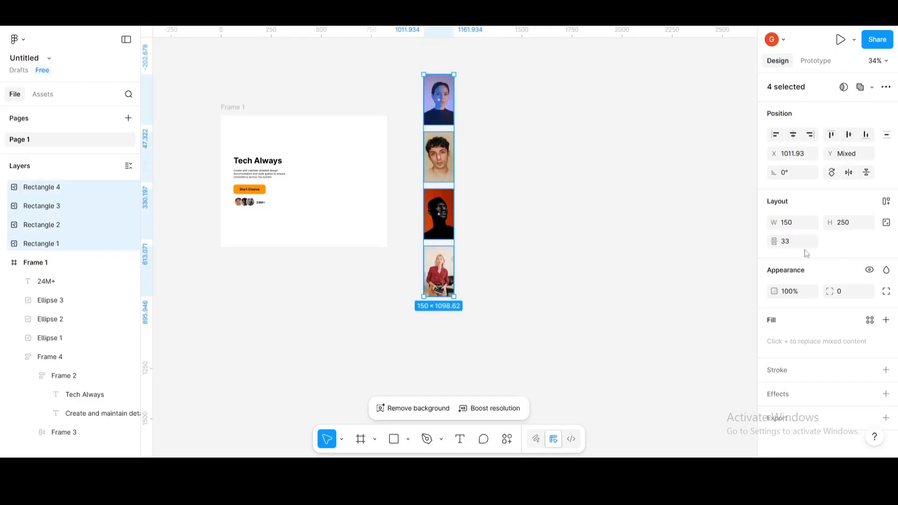
click(794, 237)
text(20)
key(Return)
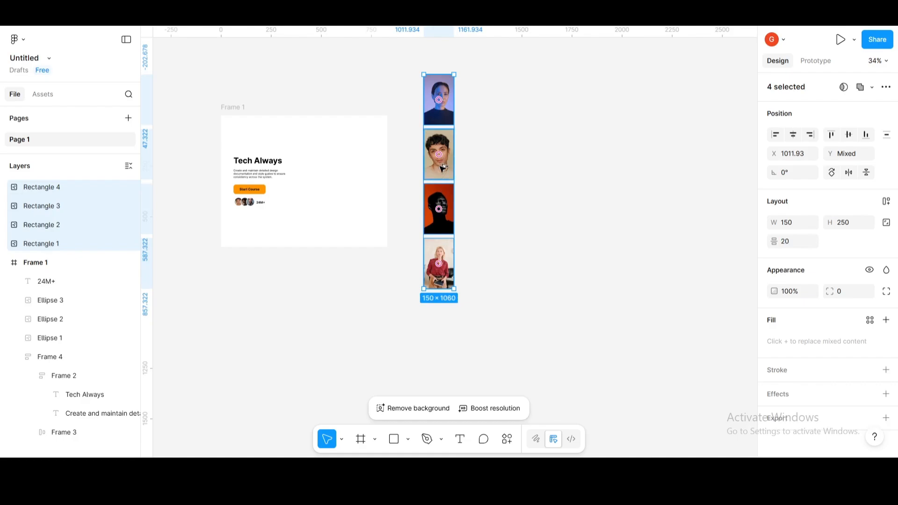
Step: Duplicate the four photos directly below the originals with the same gap of 20, forming a column of eight
drag(442, 168, 436, 376)
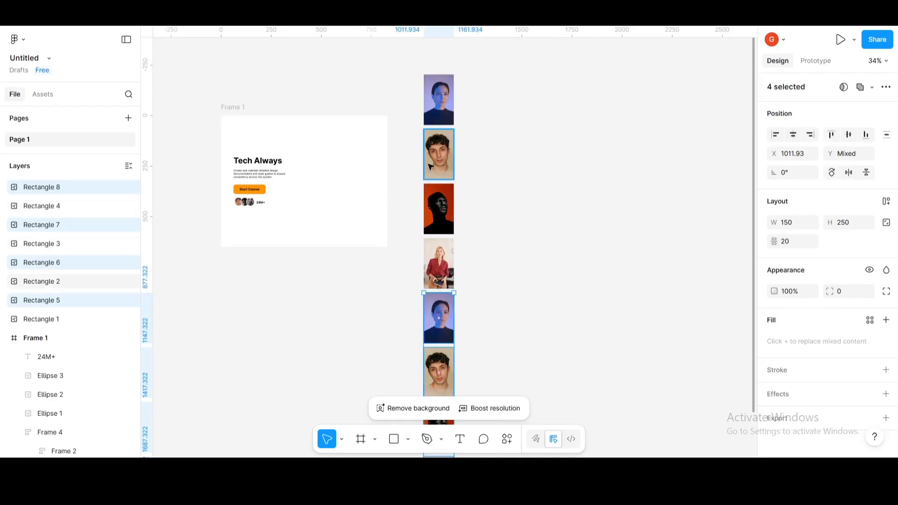
scroll(431, 167, down, 3)
click(496, 364)
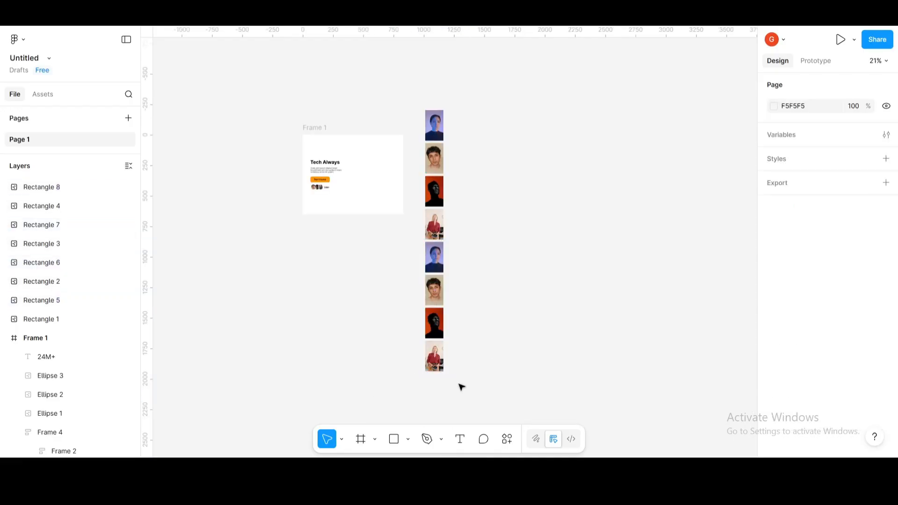
Step: Wrap all eight photos of the column in one new frame
drag(460, 386, 419, 112)
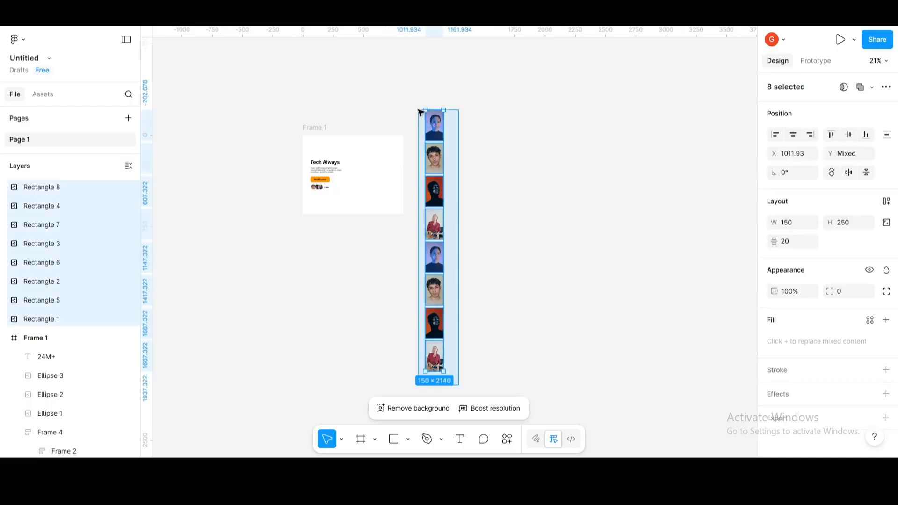
right_click(438, 112)
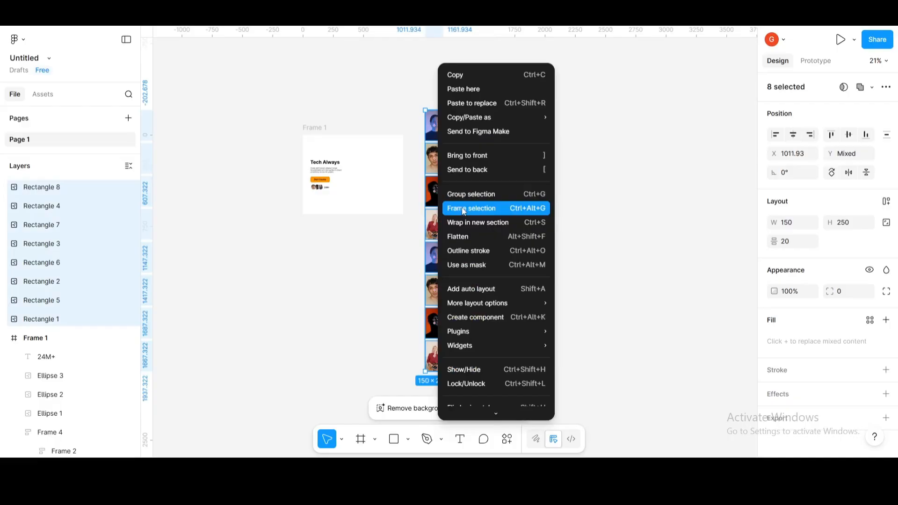
click(464, 208)
click(507, 234)
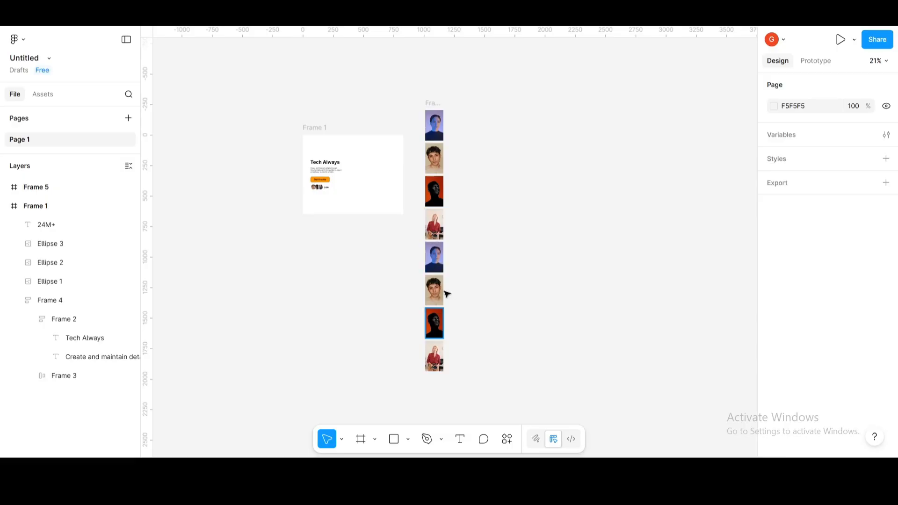
Step: Shorten the photo frame to a height of 1060, ending below the fourth photo, and clip its content
click(432, 110)
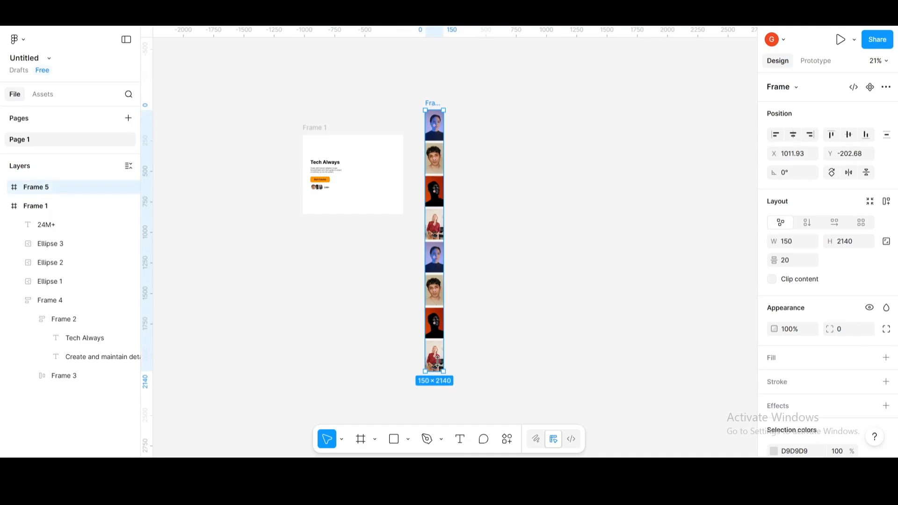
drag(438, 362, 435, 240)
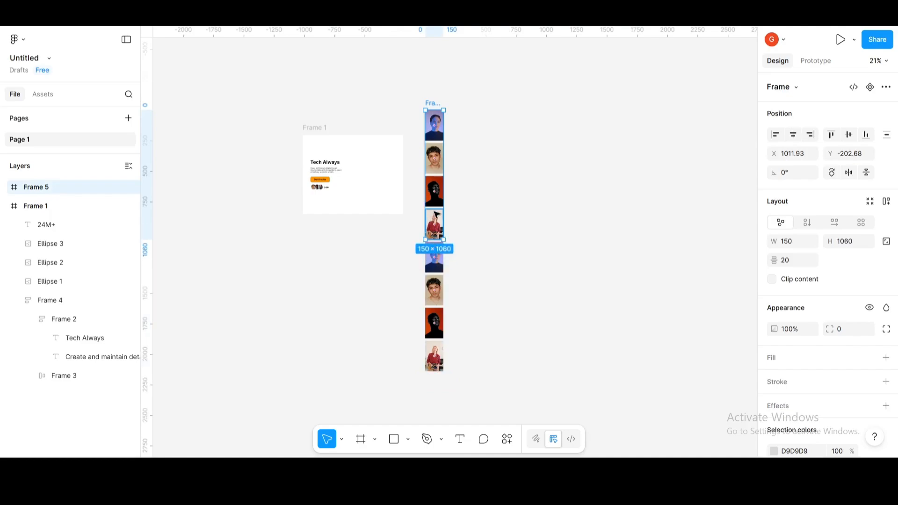
scroll(436, 214, up, 3)
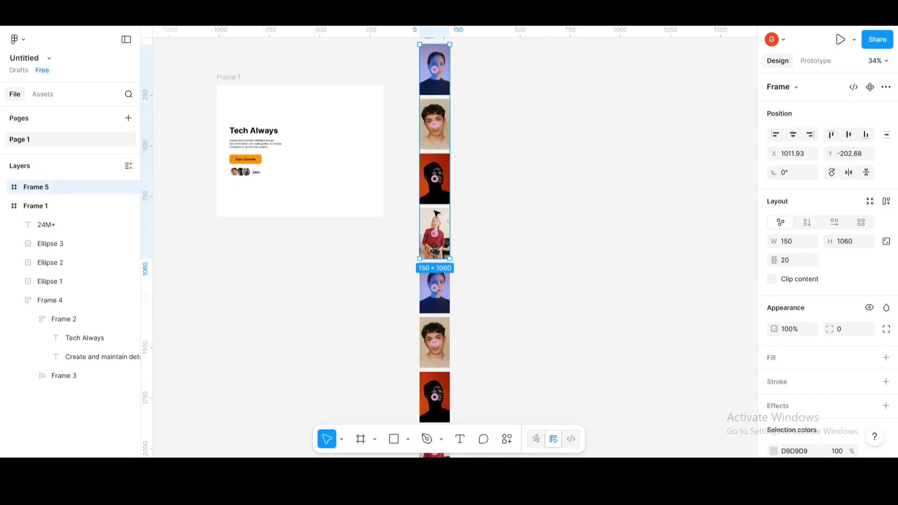
scroll(494, 256, down, 3)
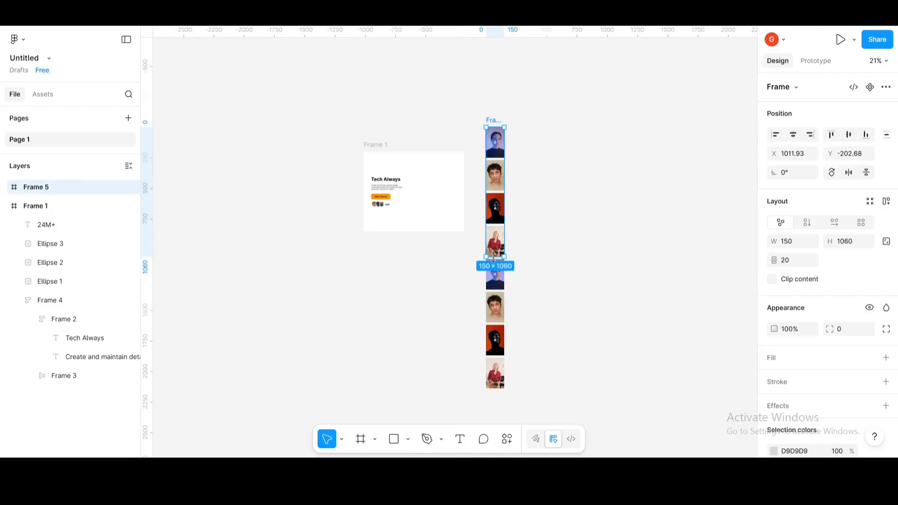
click(772, 279)
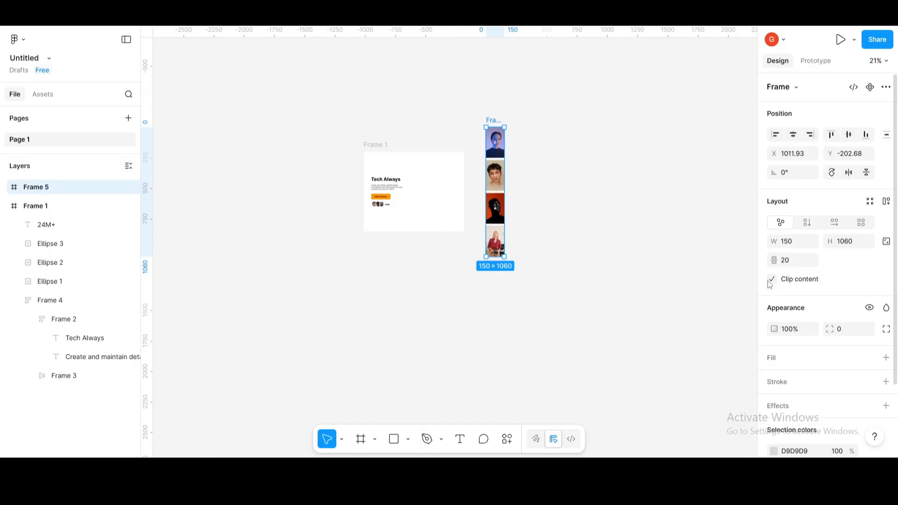
Step: Duplicate the clipped photo frame to its right, aligned at the same height, at X 1277
scroll(562, 131, up, 3)
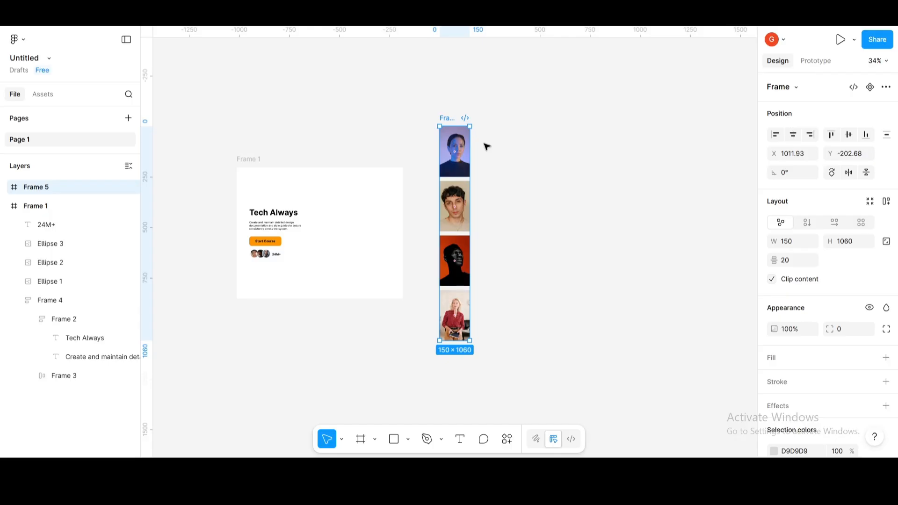
drag(445, 118, 512, 118)
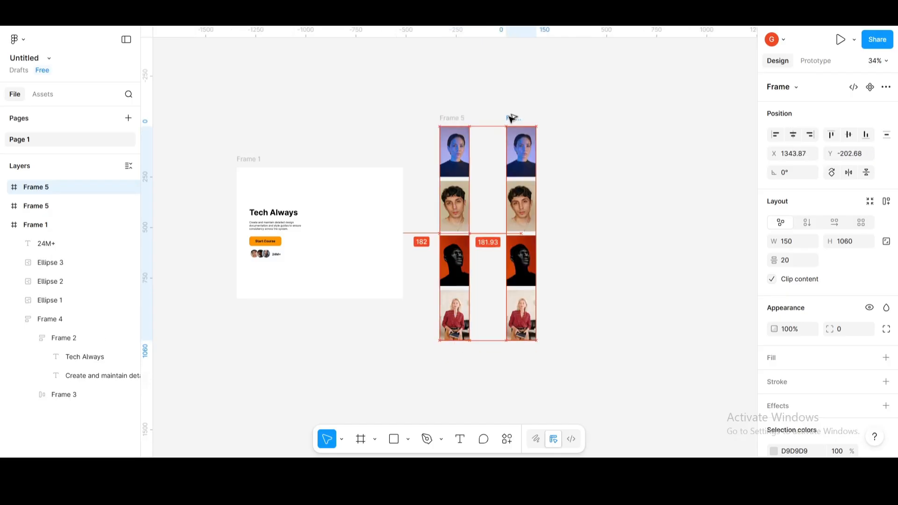
drag(512, 118, 495, 120)
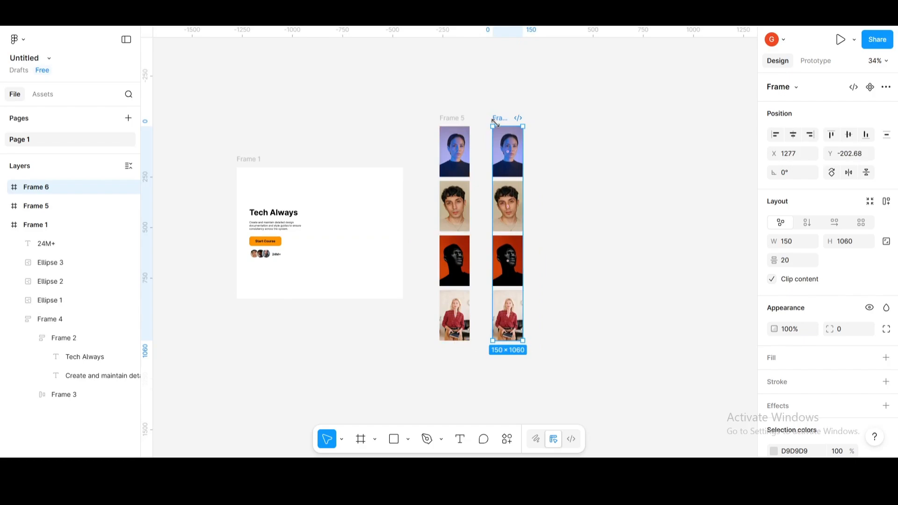
Step: Select all eight photos inside the duplicated photo frame
scroll(495, 121, up, 5)
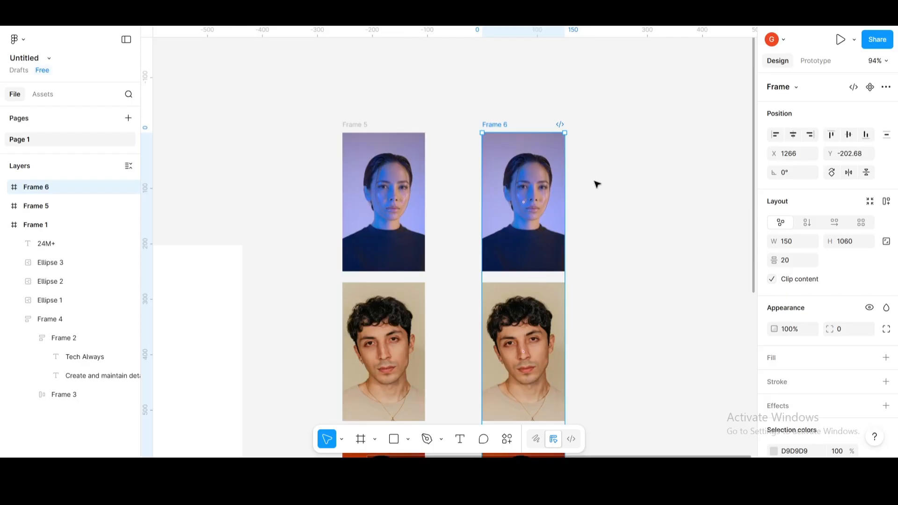
scroll(597, 184, down, 3)
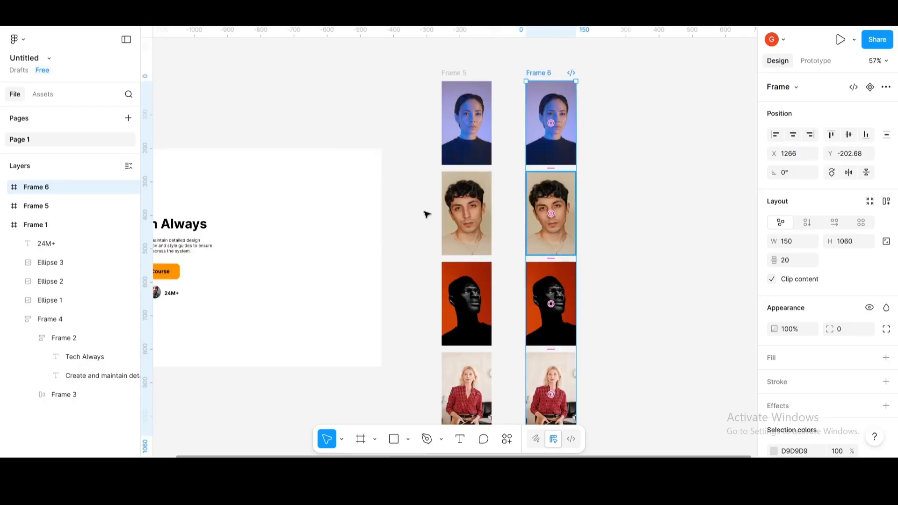
double_click(546, 117)
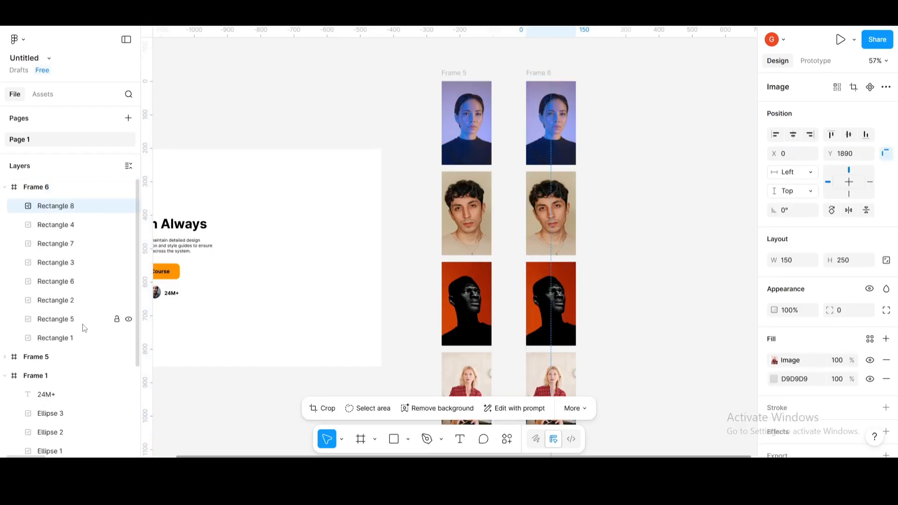
shift+click(79, 338)
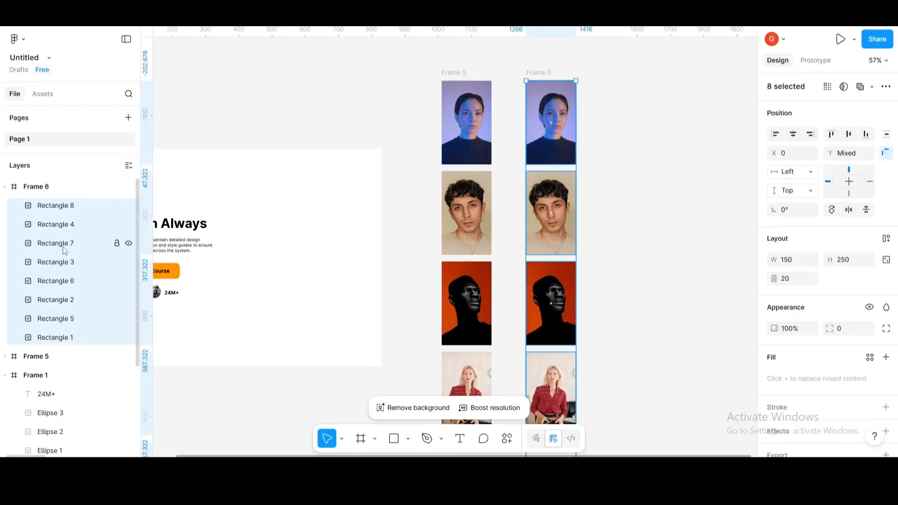
click(6, 187)
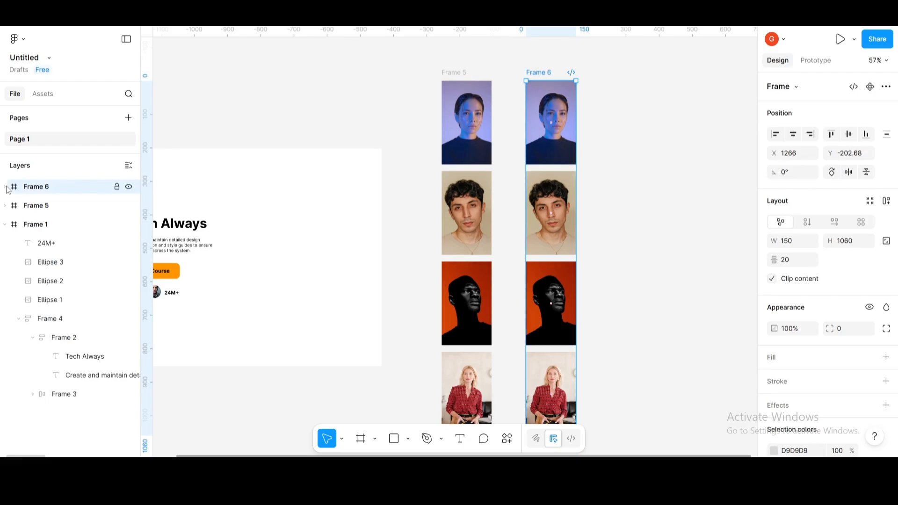
click(6, 187)
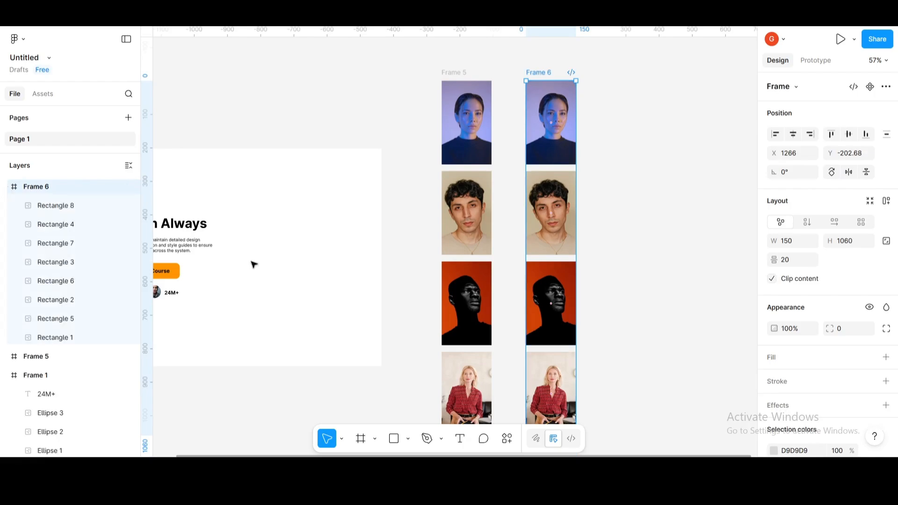
key(Return)
scroll(576, 239, down, 3)
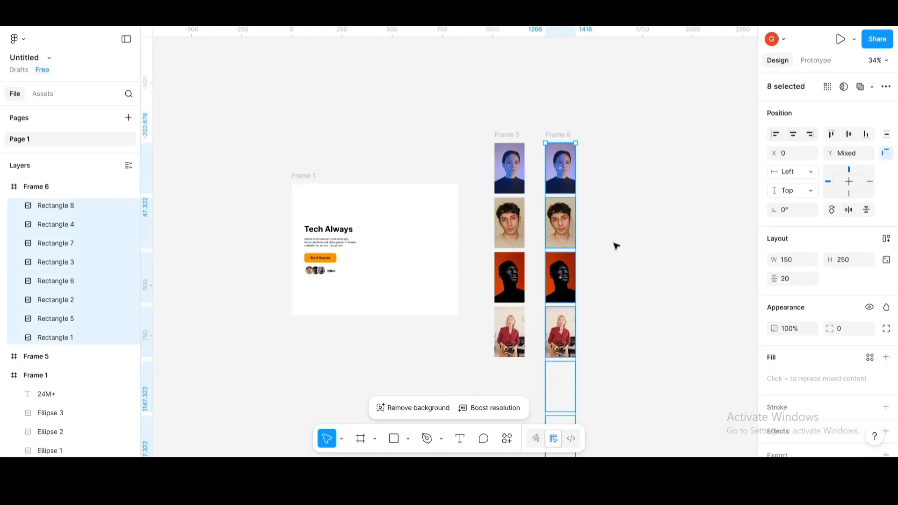
scroll(616, 246, up, 3)
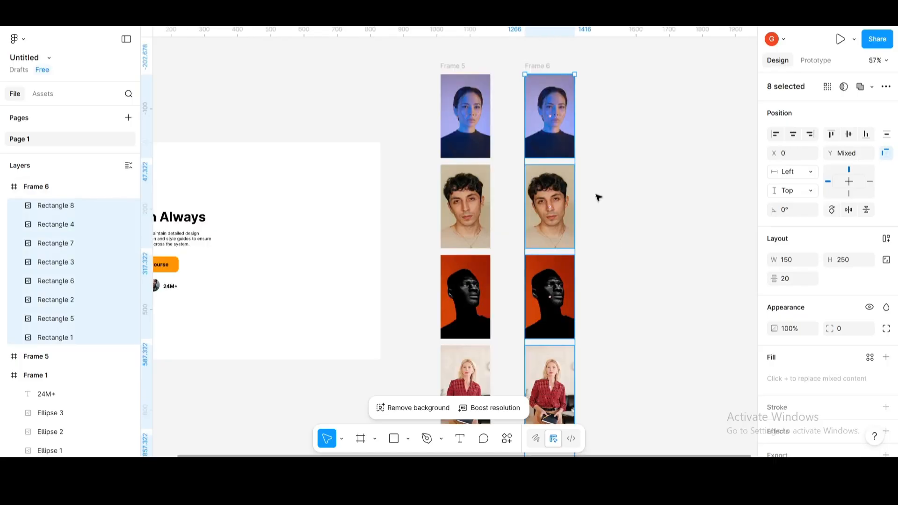
scroll(599, 198, down, 3)
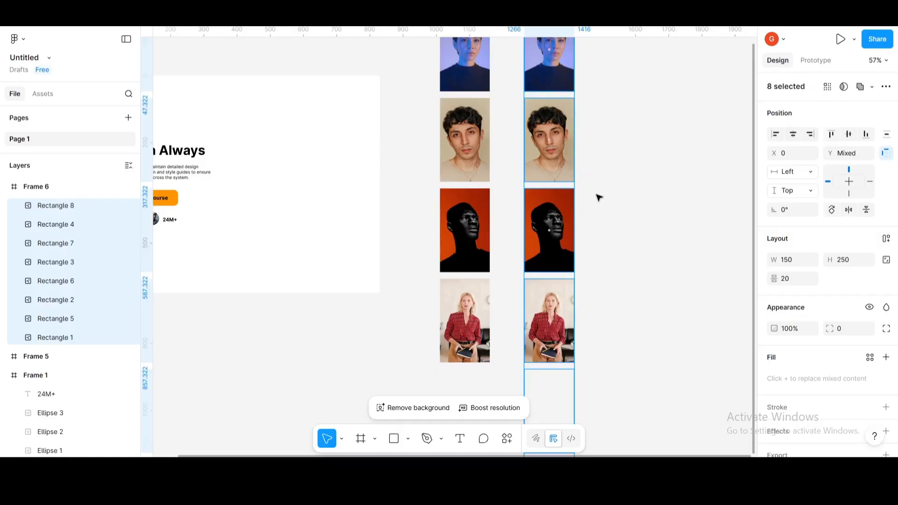
Step: Nudge the eight photos upward inside the duplicated frame until the second set of four fills the visible area
scroll(599, 197, up, 3)
key(Up)
key(Up)
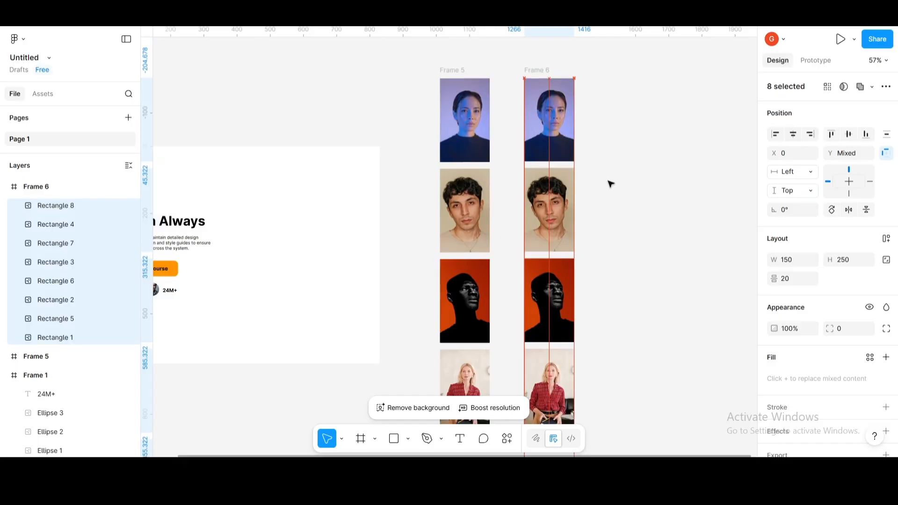
key(shift+Up)
key(shift+Up)
key(shift+Up)
key(shift+Up)
key(shift+Up)
key(shift+Up)
key(shift+Up)
key(shift+Up)
key(shift+Up)
key(shift+Up)
key(shift+Up)
key(shift+Up)
key(shift+Up)
key(shift+Up)
key(shift+Up)
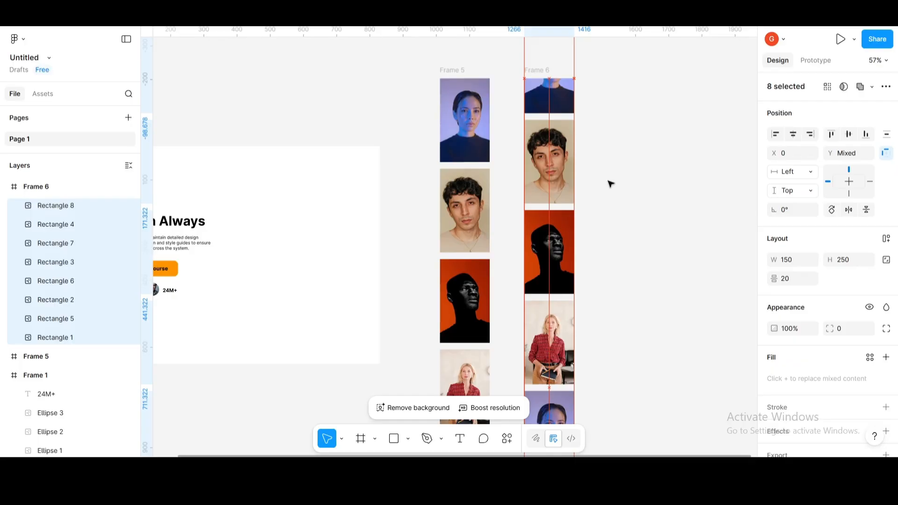
key(shift+Up)
key(shift+Up)
key(Up)
key(Up)
key(Up)
key(Up)
key(Up)
key(shift+Up)
key(shift+Up)
key(shift+Up)
key(shift+Up)
key(shift+Up)
key(shift+Up)
key(shift+Up)
key(shift+Up)
key(shift+Up)
key(Up)
key(Up)
key(Up)
key(Up)
key(Up)
key(Up)
key(Up)
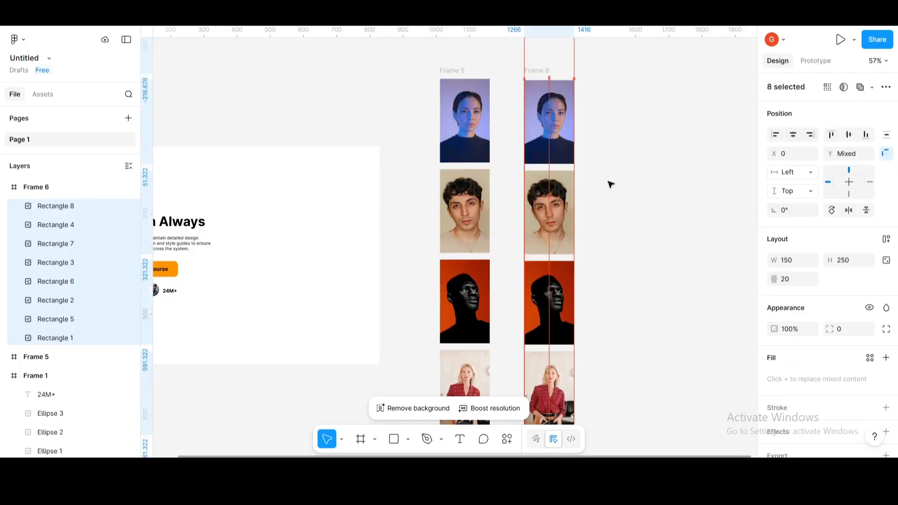
key(Up)
key(Up)
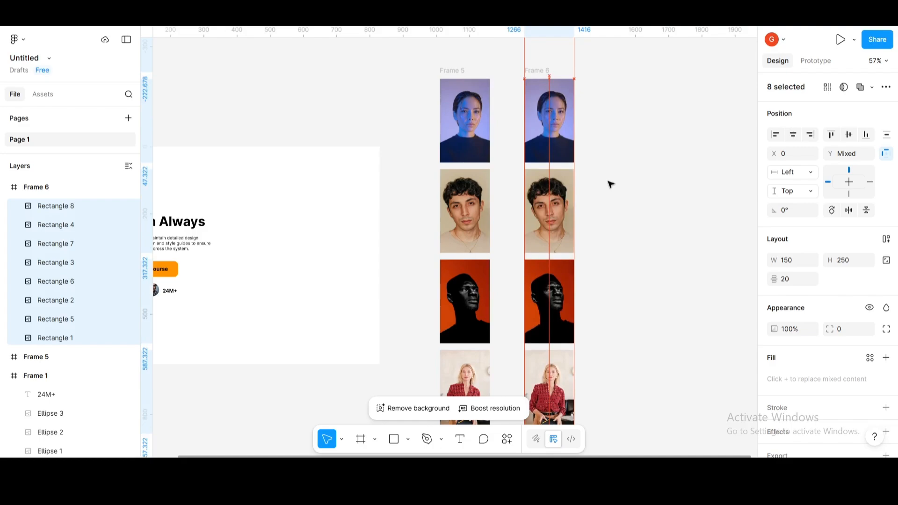
key(Up)
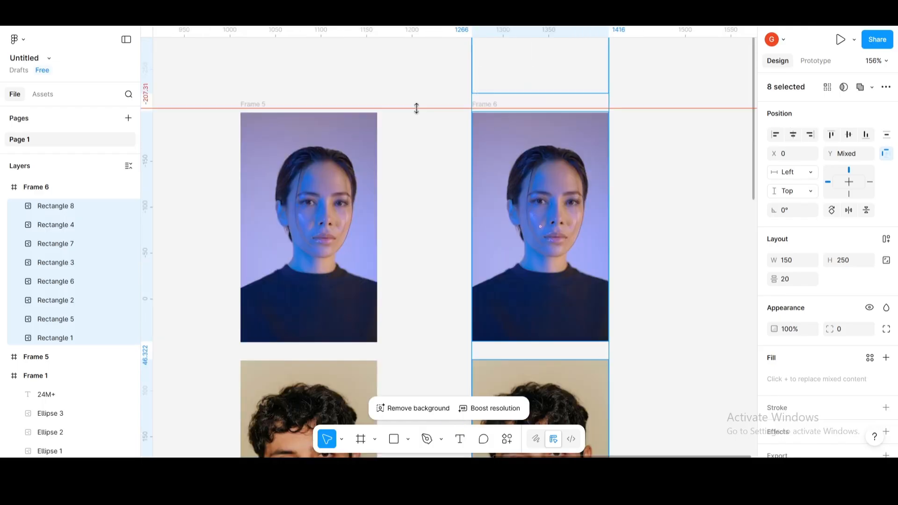
Step: Place a horizontal guide at -202.68 along the photo frames' upper edge and nudge the eight photos down 1 px to align
drag(417, 108, 415, 111)
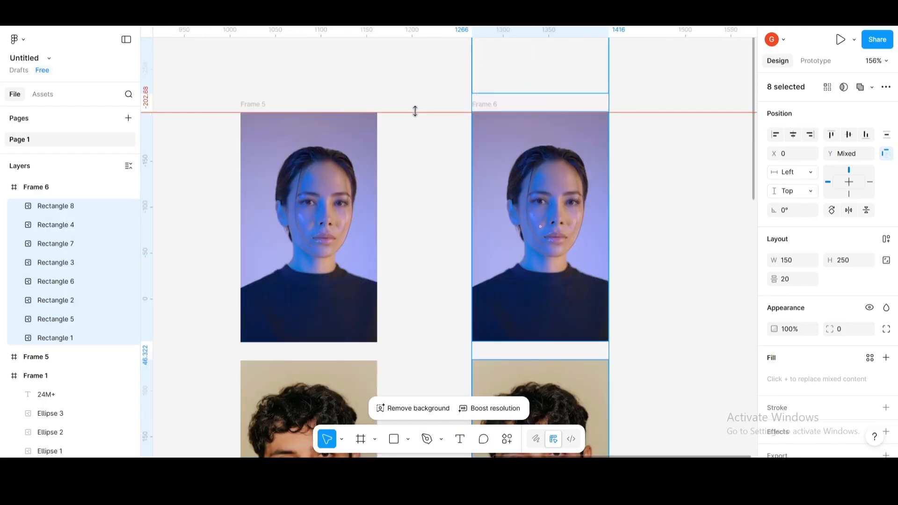
drag(415, 111, 338, 342)
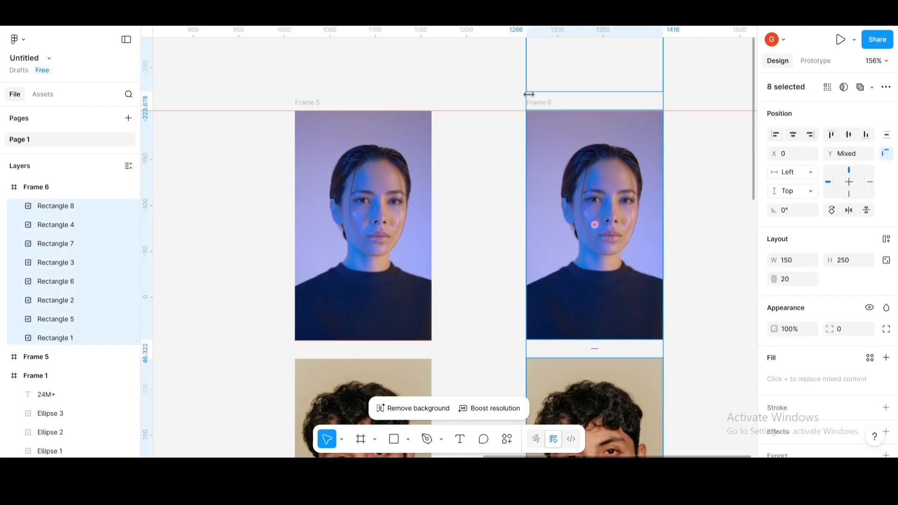
key(Down)
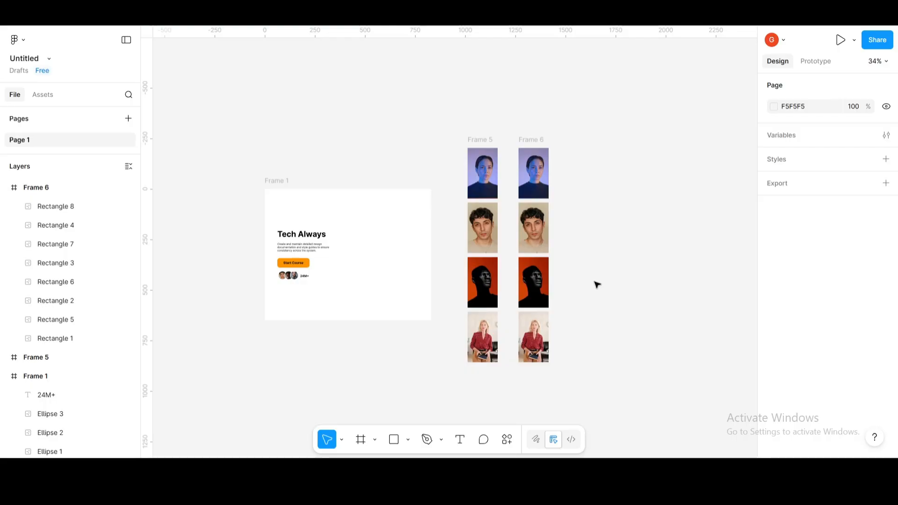
Step: Move the frame with the shifted photos directly below the original photo frame, at X 1011.93, Y 970
click(533, 140)
drag(530, 181, 490, 379)
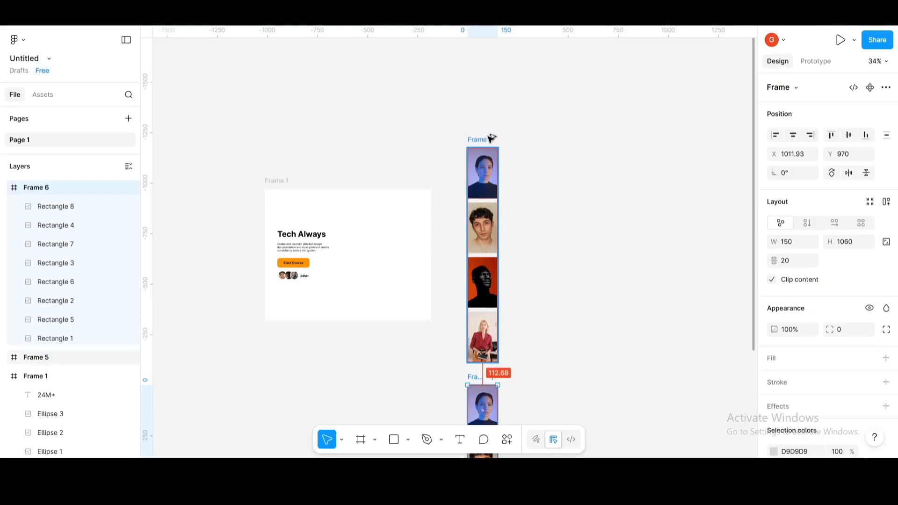
Step: Duplicate the original photo frame to its right at the same height, at X 1343.87, Y -202.68
drag(501, 142, 547, 146)
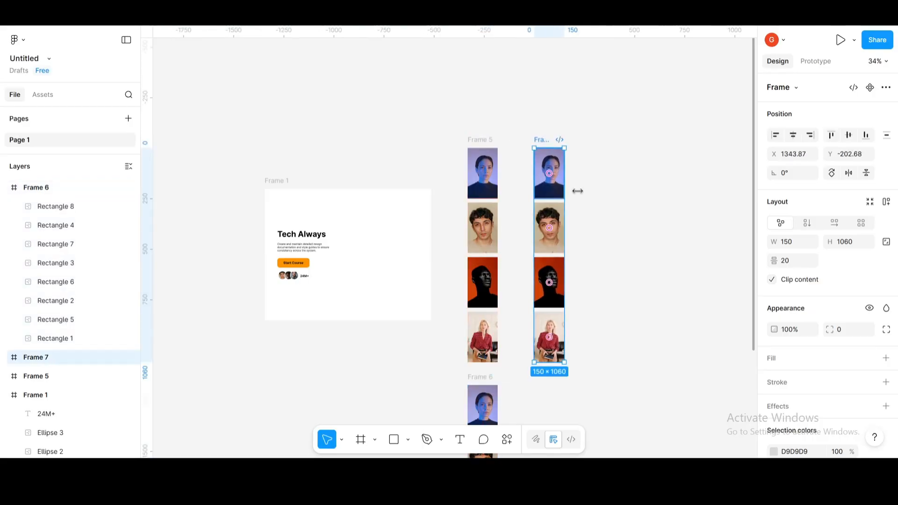
click(474, 168)
click(550, 160)
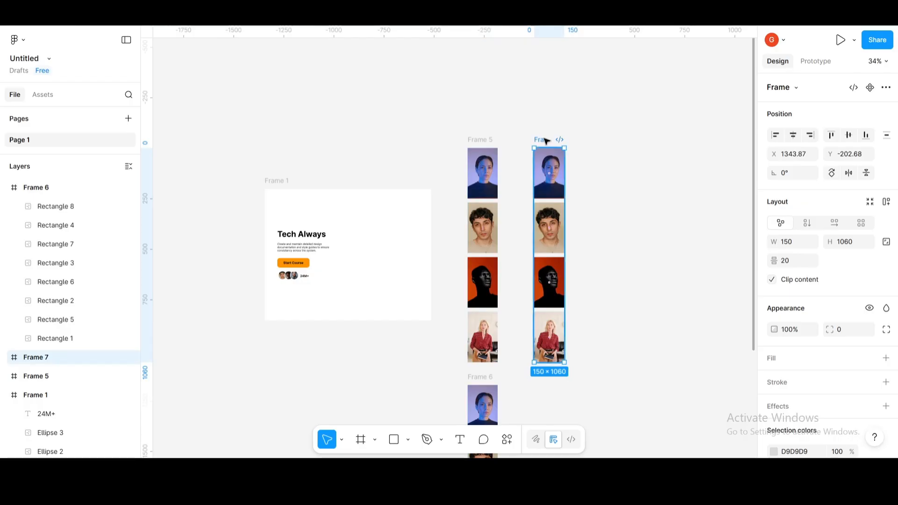
Step: Select all eight photos in the new duplicate and nudge them up about 270 px so the second photo sits at the frame's upper edge
key(Return)
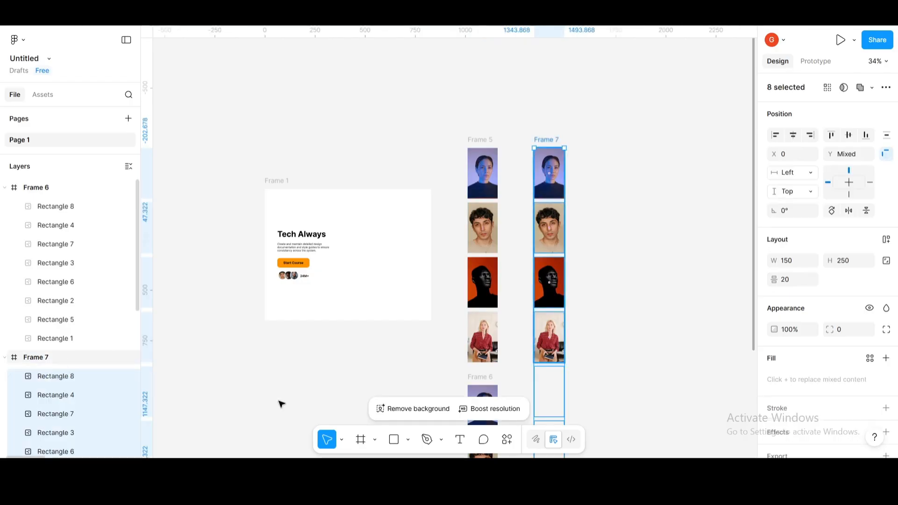
key(Up)
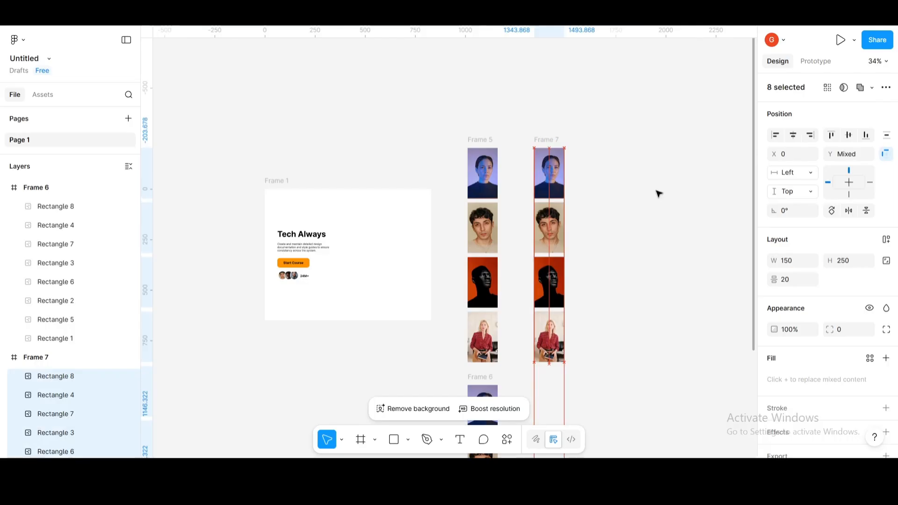
key(Up)
key(Up)
key(Up)
key(Up)
key(Up)
key(Up)
key(Up)
key(Up)
key(Up)
key(Up)
key(Up)
key(Up)
key(Up)
key(Up)
key(Up)
key(Up)
key(Up)
key(Up)
key(Up)
key(Up)
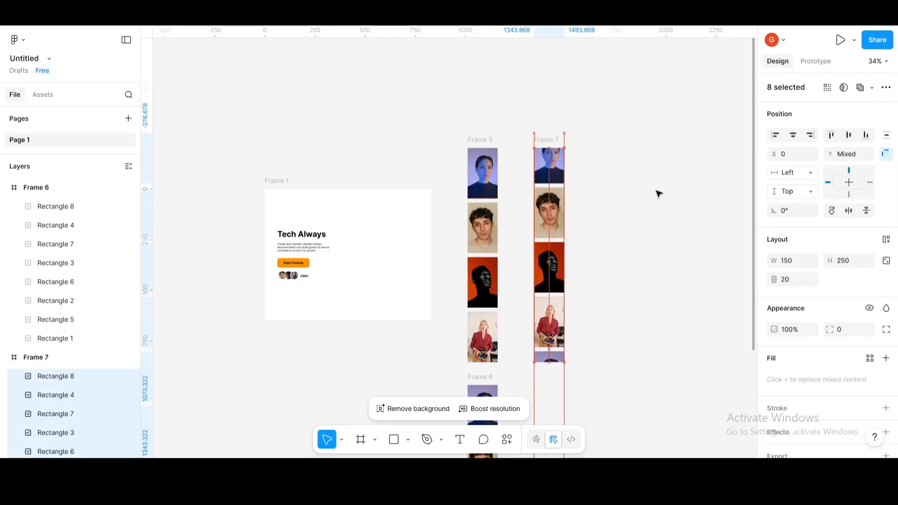
key(Up)
key(Up)
key(Up)
key(Up)
key(Up)
key(Up)
key(Up)
key(Up)
key(Up)
key(Up)
key(Up)
key(Up)
key(Up)
key(Up)
key(Up)
key(Up)
key(Up)
key(Up)
key(Up)
key(Up)
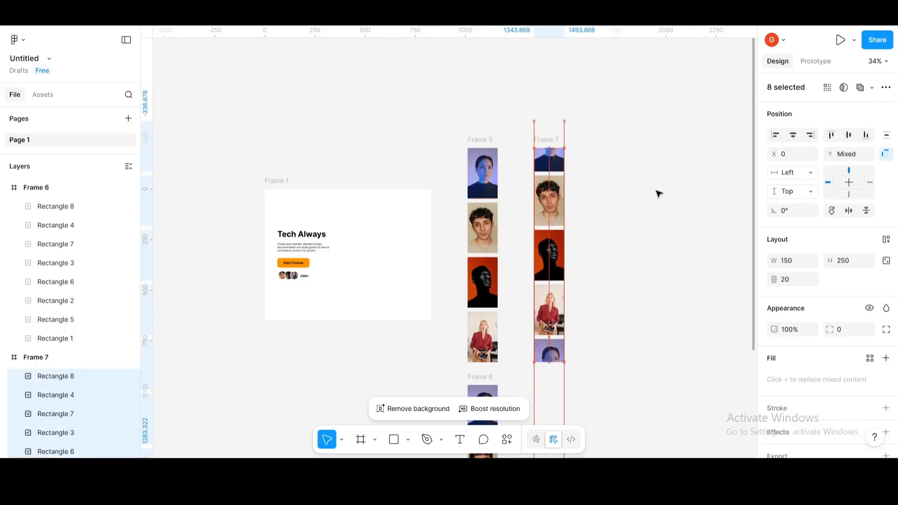
key(Up)
key(Up)
key(Up)
key(Up)
key(Up)
key(Up)
key(Up)
key(Up)
key(Up)
key(Up)
key(Up)
key(Up)
key(Up)
key(Up)
key(Up)
key(Up)
key(Up)
key(Up)
key(Up)
key(Up)
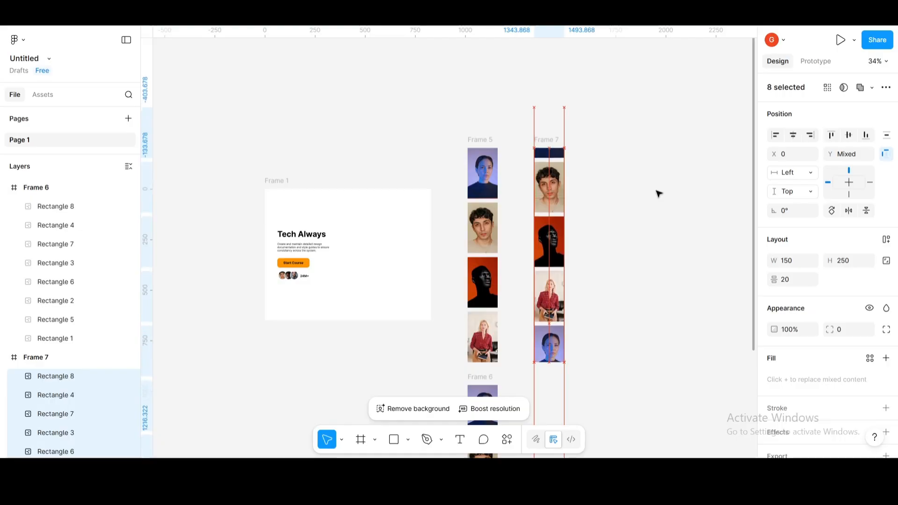
key(Up)
key(Up)
key(Up)
key(Up)
key(Up)
key(Up)
key(Up)
key(Up)
key(Up)
key(Up)
key(Up)
key(Up)
key(Up)
key(Up)
key(Up)
key(Up)
key(Up)
key(Up)
key(Up)
key(Up)
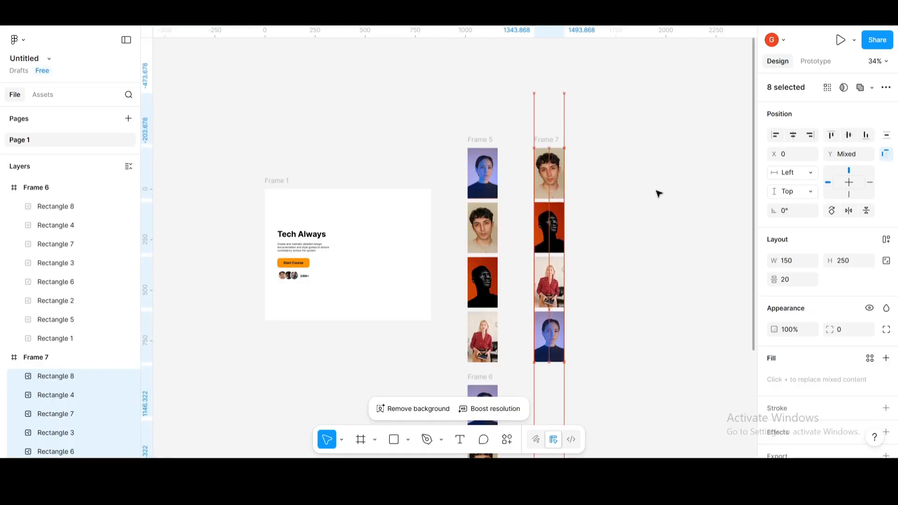
Step: Nudge Frame 7's eight photos further up until the last four fill the frame, with the stack's lower end at Y 857.32
key(Up)
key(Up)
key(Up)
key(Up)
key(Up)
key(Up)
key(Up)
key(Up)
key(Up)
key(Up)
key(Up)
key(Up)
key(Up)
key(Up)
key(Up)
key(Up)
key(Up)
key(Up)
key(Up)
key(Up)
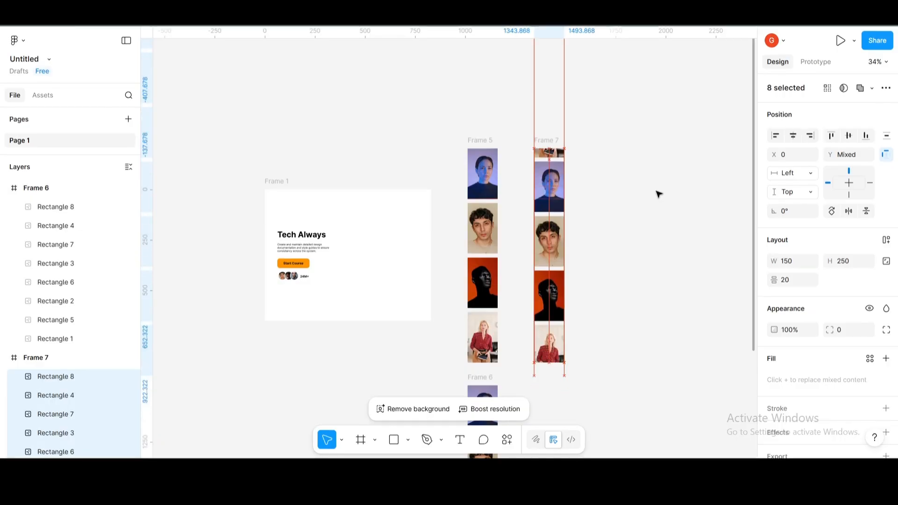
key(Up)
key(Up)
key(Up)
key(Up)
key(Up)
key(Up)
key(Up)
key(Up)
key(Up)
key(Up)
key(Up)
key(Up)
key(Up)
key(Up)
key(Up)
key(Up)
key(Up)
key(Up)
key(Up)
key(Up)
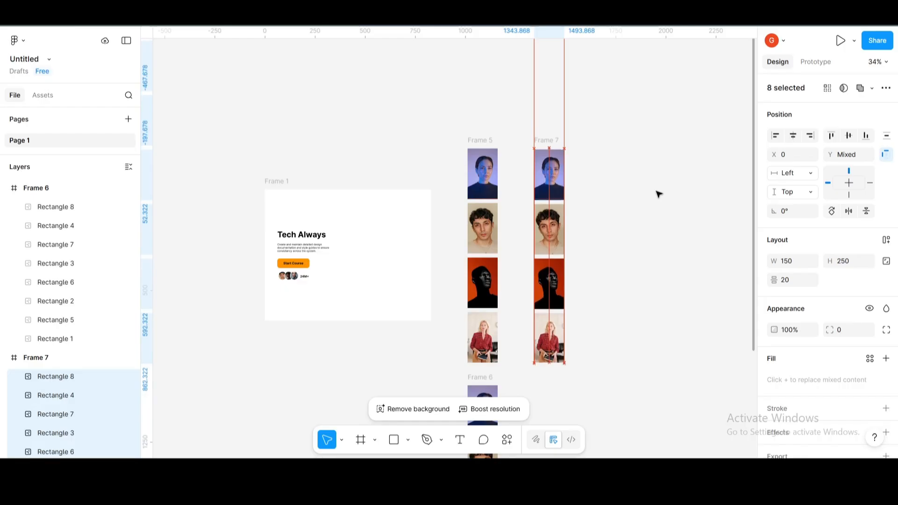
key(Up)
key(Up)
key(Up)
key(Up)
key(Up)
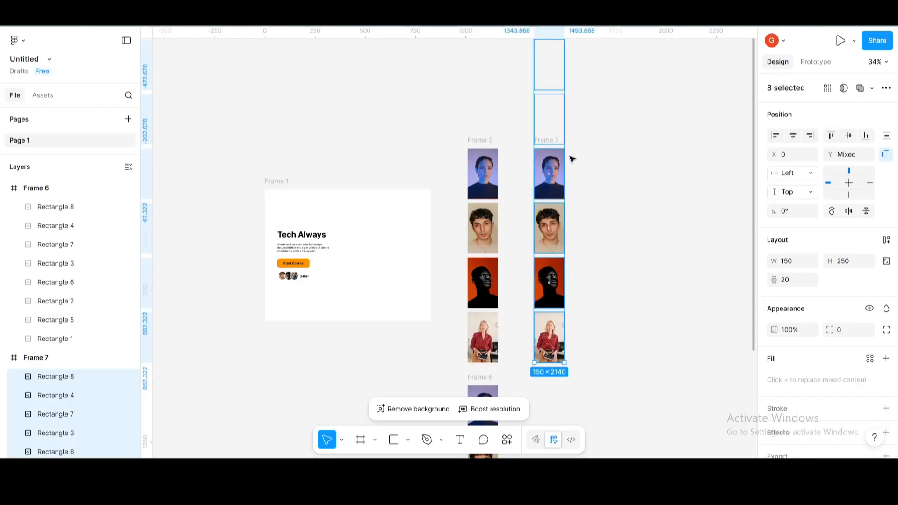
Step: Check the upper edges of Frame 5 and Frame 7 against a temporary horizontal guide at -202.68, and remove the guide
scroll(570, 157, up, 5)
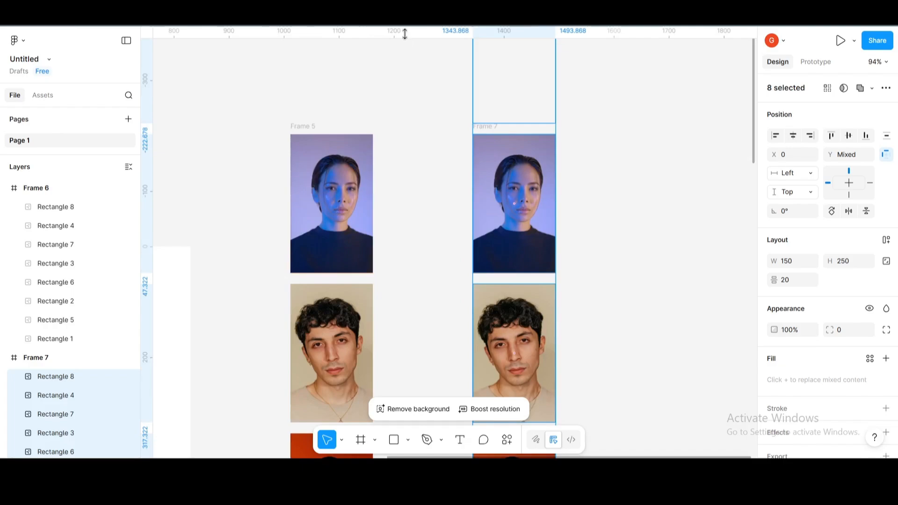
drag(405, 33, 389, 135)
scroll(449, 136, up, 3)
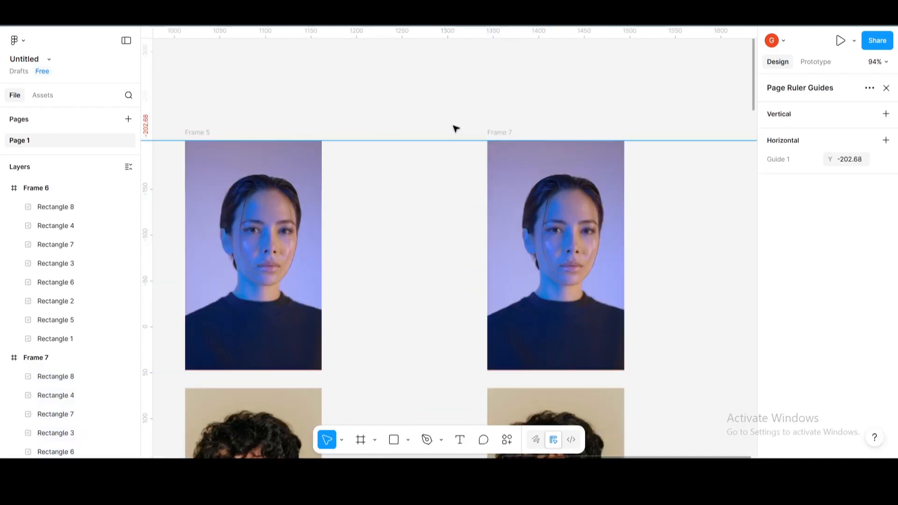
scroll(450, 135, down, 3)
drag(447, 135, 452, 38)
Step: Duplicate Frame 7 to its right at the same height, at X 1653, Y -202.68
scroll(495, 149, down, 5)
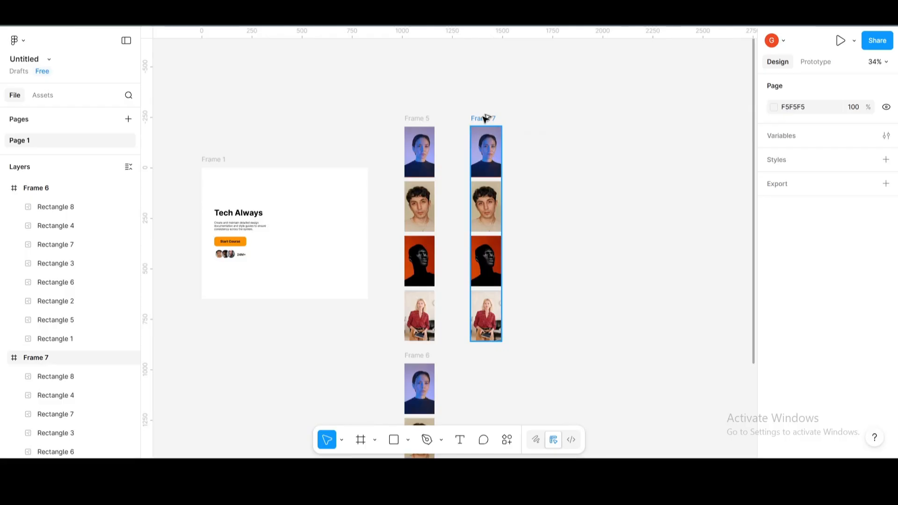
drag(486, 118, 550, 118)
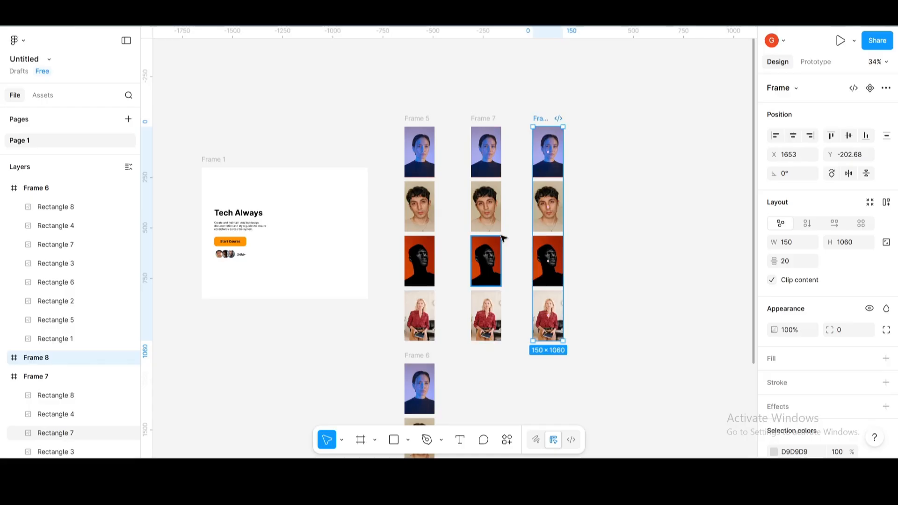
Step: Select all eight photos in Frame 8 and nudge them down about 346 px, with the stack's lower end at Y 1203.32
key(Return)
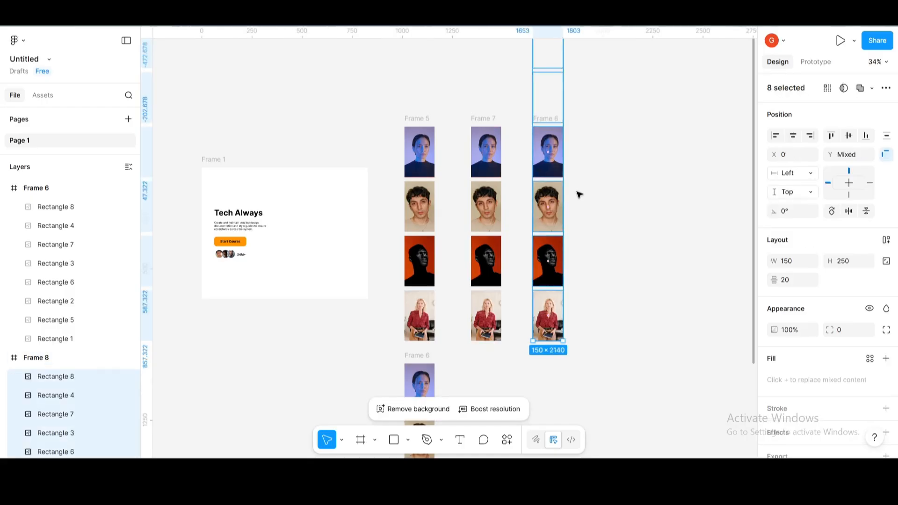
key(Down)
key(Down)
key(Down)
key(Down)
key(Down)
key(Down)
key(Down)
key(Down)
key(Down)
key(Down)
key(Down)
key(Down)
key(Down)
key(Down)
key(Down)
key(Down)
key(Down)
key(Down)
key(Down)
key(Down)
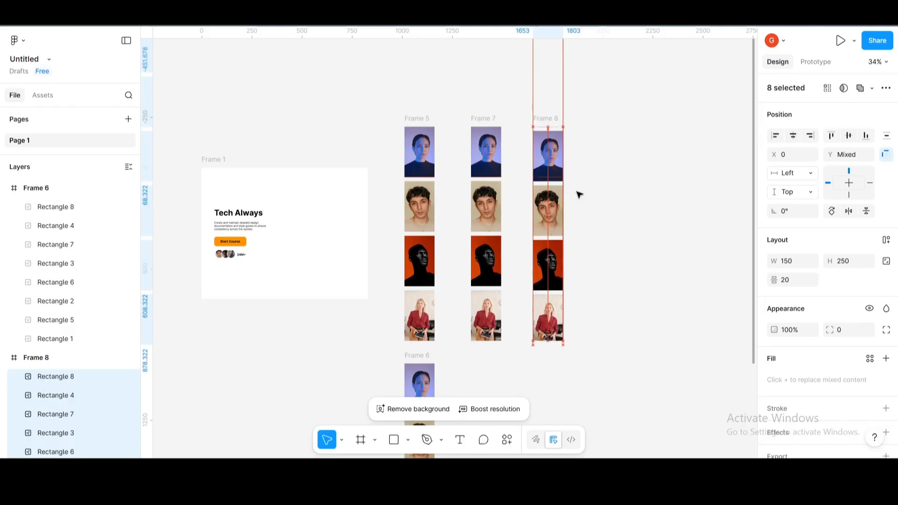
key(Down)
key(Down)
key(Down)
key(Down)
key(Down)
key(Down)
key(Down)
key(Down)
key(Down)
key(Down)
key(Down)
key(Down)
key(Down)
key(Down)
key(Down)
key(Down)
key(Down)
key(Down)
key(Down)
key(Down)
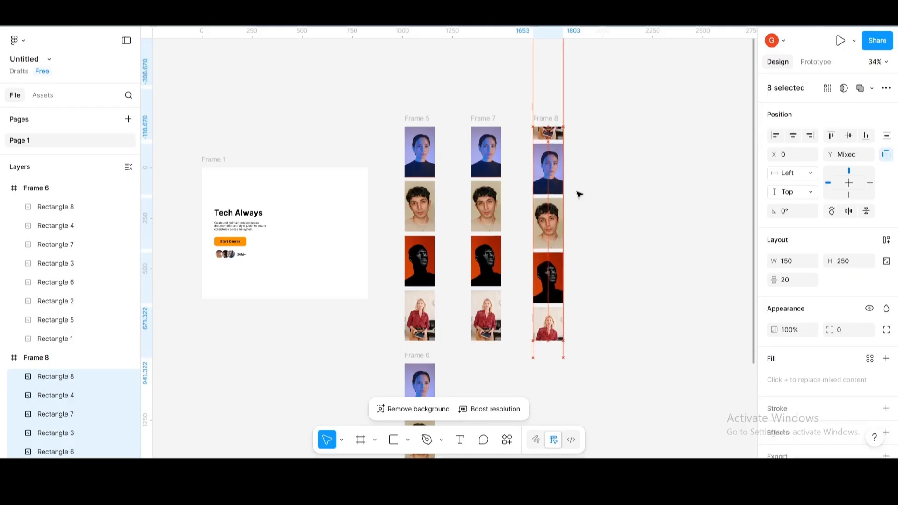
key(Down)
key(Down)
key(Down)
key(Down)
key(Down)
key(Down)
key(Down)
key(Down)
key(Down)
key(Down)
key(Down)
key(Down)
key(Down)
key(Down)
key(Down)
key(Down)
key(Down)
key(Down)
key(Down)
key(Down)
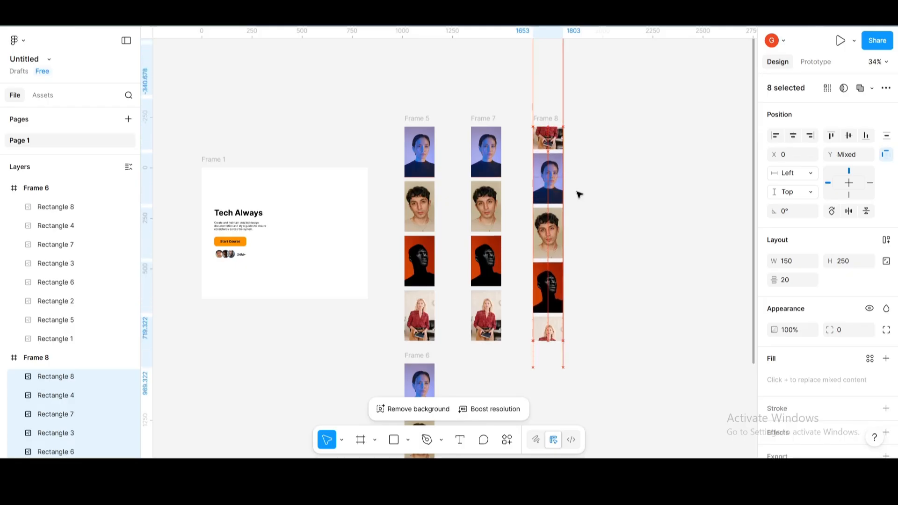
key(Down)
key(Down)
key(Down)
key(Down)
key(Down)
key(Down)
key(Down)
key(Down)
key(Down)
key(Down)
key(Down)
key(Down)
key(Down)
key(Down)
key(Down)
key(Down)
key(Down)
key(Down)
key(Down)
key(Down)
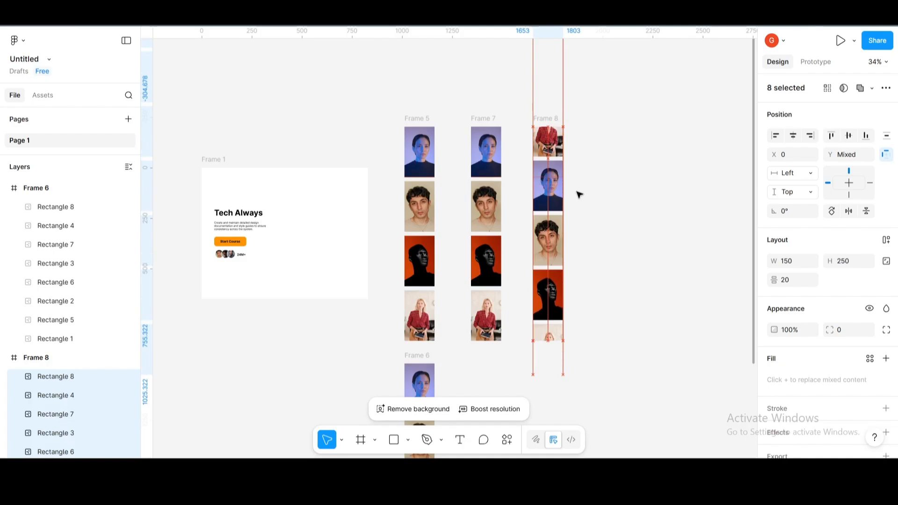
key(Down)
key(Down)
key(Down)
key(Down)
key(Down)
key(Down)
key(Down)
key(Down)
key(Down)
key(Down)
key(Down)
key(Down)
key(Down)
key(Down)
key(Down)
key(Down)
key(Down)
key(Down)
key(Down)
key(Down)
key(Down)
key(Down)
key(Down)
key(Down)
key(Down)
key(Down)
key(Down)
key(Down)
key(Down)
key(Down)
key(Down)
key(Down)
key(Down)
key(Down)
key(Down)
key(Down)
key(Down)
key(Down)
key(Down)
key(Down)
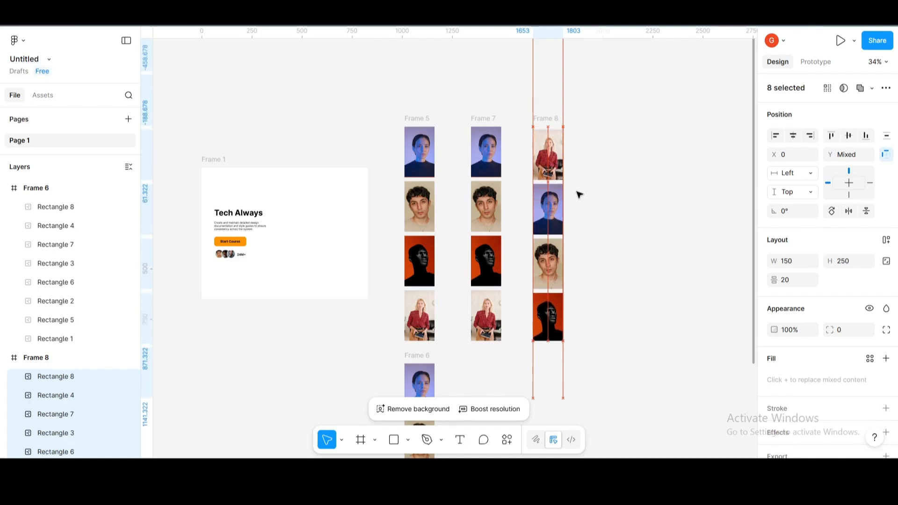
key(Down)
key(Down)
key(Down)
key(Down)
key(Down)
key(Down)
key(Down)
key(Down)
key(Down)
key(Down)
key(Down)
key(Down)
key(Down)
key(Down)
key(Down)
key(Down)
key(Down)
key(Down)
key(Down)
key(Down)
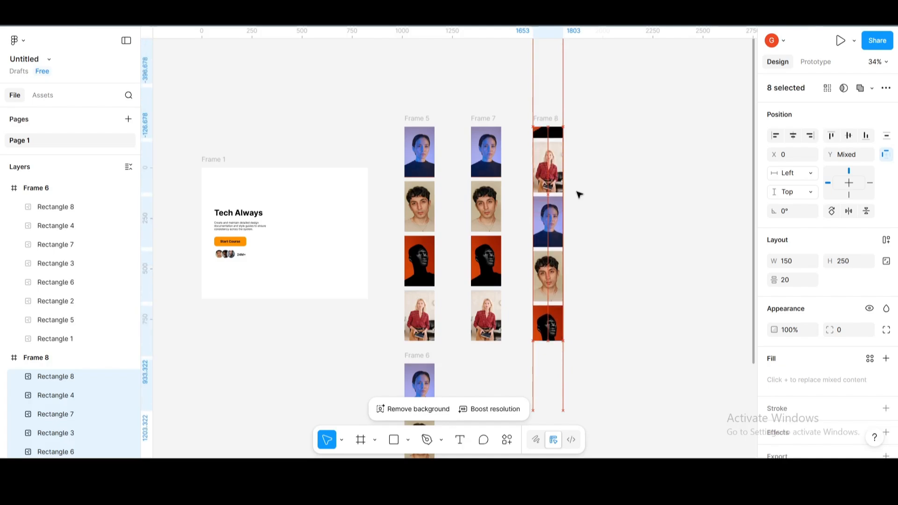
Step: Nudge Frame 8's eight selected photos further down about 499 px, with the stack's upper end at Y -437.68
key(Down)
key(Down)
key(Down)
key(Down)
key(Down)
key(Down)
key(Down)
key(Down)
key(Down)
key(Down)
key(Down)
key(Down)
key(Down)
key(Down)
key(Down)
key(Down)
key(Down)
key(Down)
key(Down)
key(Down)
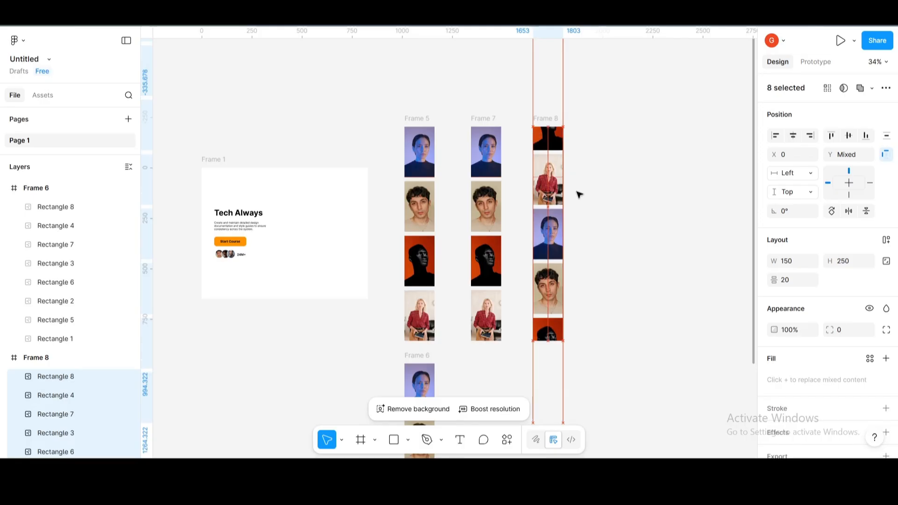
key(Down)
key(Down)
key(Down)
key(Down)
key(Down)
key(Down)
key(Down)
key(Down)
key(Down)
key(Down)
key(Down)
key(Down)
key(Down)
key(Down)
key(Down)
key(Down)
key(Down)
key(Down)
key(Down)
key(Down)
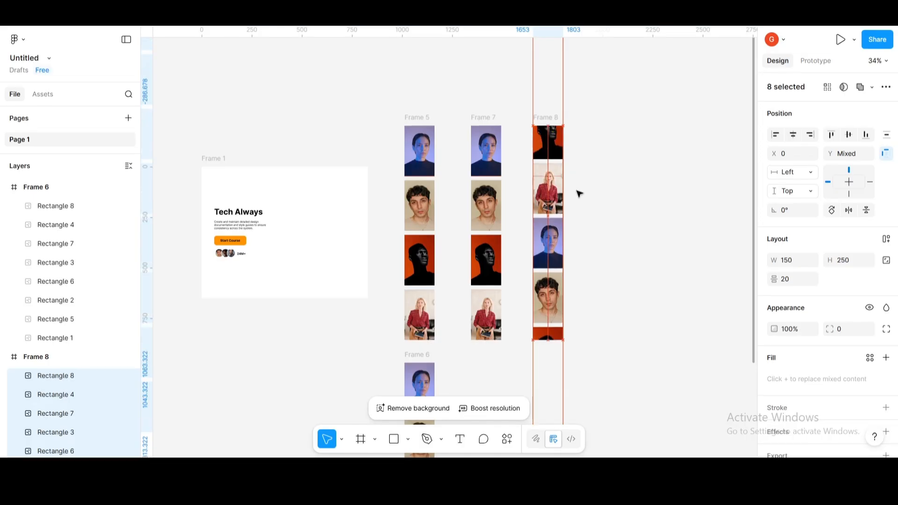
key(Down)
key(Down)
key(Down)
key(Down)
key(Down)
key(Down)
key(Down)
key(Down)
key(Down)
key(Down)
key(Down)
key(Down)
key(Down)
key(Down)
key(Down)
key(Down)
key(Down)
key(Down)
key(Down)
key(Down)
key(Down)
key(Down)
key(Down)
key(Down)
key(Down)
key(Down)
key(Down)
key(Down)
key(Down)
key(Down)
key(Down)
key(Down)
key(Down)
key(Down)
key(Down)
key(Down)
key(Down)
key(Down)
key(Down)
key(Down)
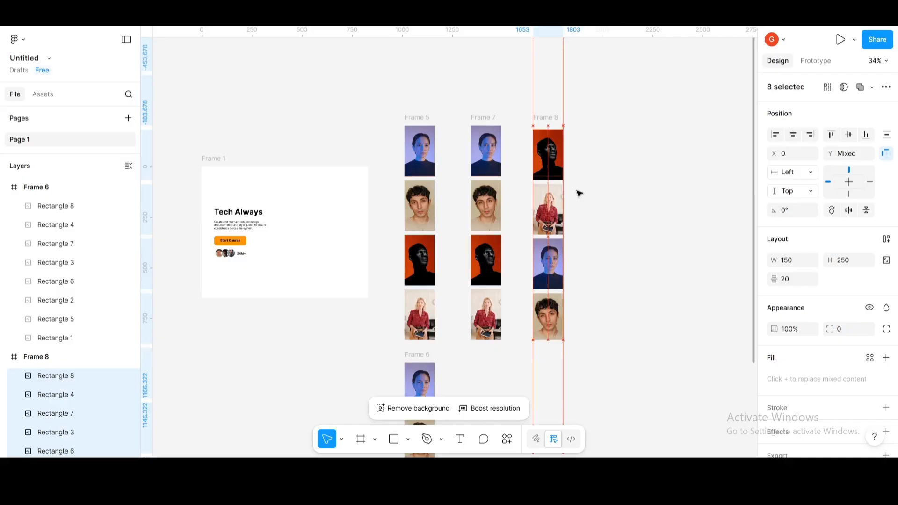
key(Down)
key(Down)
key(Down)
key(Down)
key(Down)
key(Down)
key(Down)
key(Down)
key(Down)
key(Down)
key(Down)
key(Down)
key(Down)
key(Down)
key(Down)
key(Down)
key(Down)
key(Down)
key(Down)
key(Down)
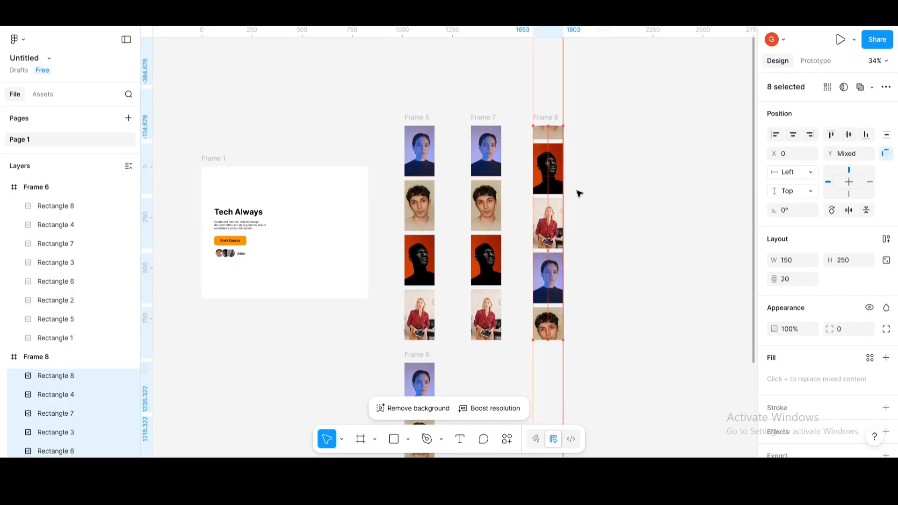
key(Down)
key(Down)
key(Down)
key(Down)
key(Down)
key(Down)
key(Down)
key(Down)
key(Down)
key(Down)
key(Down)
key(Down)
key(Down)
key(Down)
key(Down)
key(Down)
key(Down)
key(Down)
key(Down)
key(Down)
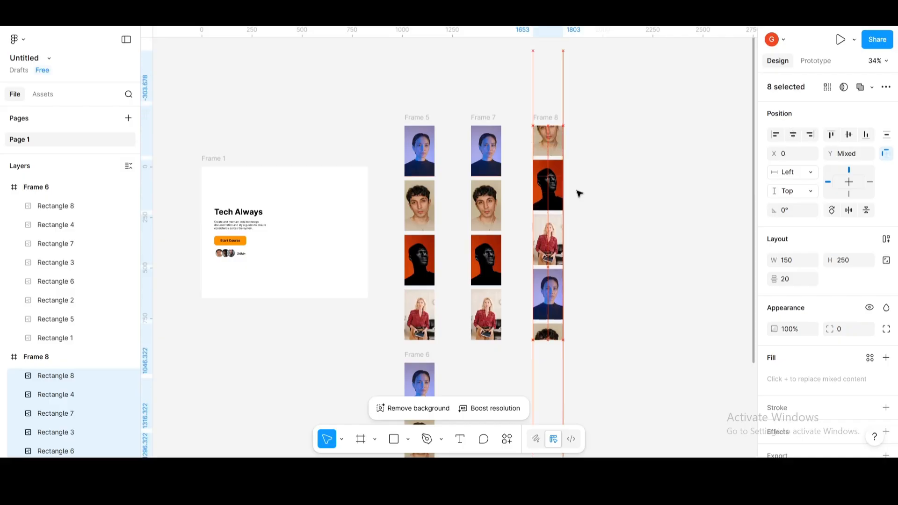
key(Down)
key(Down)
key(Down)
key(Down)
key(Down)
key(Down)
key(Down)
key(Down)
key(Down)
key(Down)
key(Down)
key(Down)
key(Down)
key(Down)
key(Down)
key(Down)
key(Down)
key(Down)
key(Down)
key(Down)
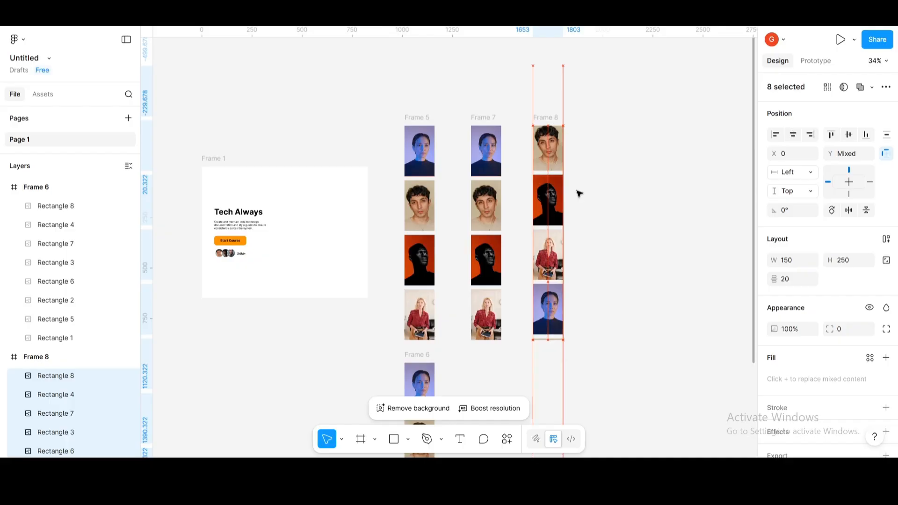
key(Down)
key(Down)
key(Down)
key(Down)
key(Down)
key(Down)
key(Down)
key(Down)
key(Down)
key(Down)
key(Down)
key(Down)
key(Down)
key(Down)
key(Down)
key(Down)
key(Down)
key(Down)
key(Down)
key(Down)
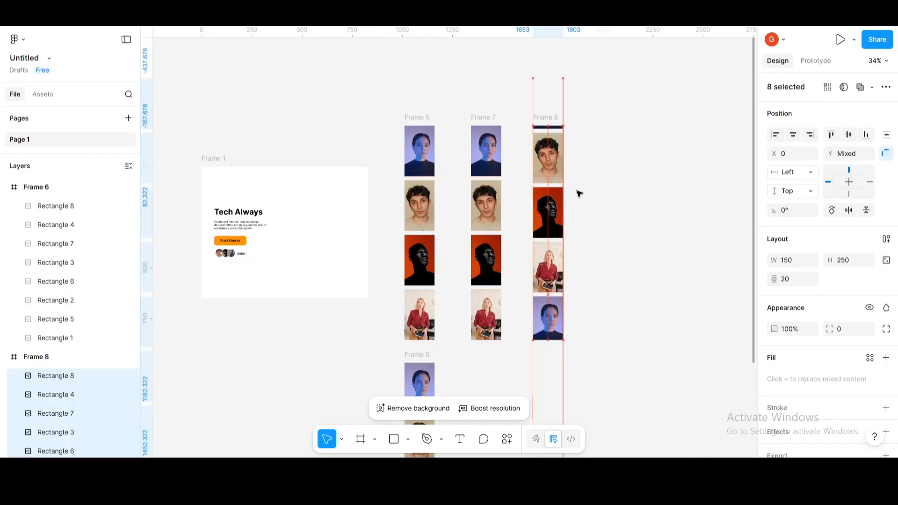
Step: Nudge Frame 8's eight selected photos further down about 235 px, lining up the stack's upper end with the frame's upper edge at Y -202.68
key(Down)
key(Down)
key(Down)
key(Down)
key(Down)
key(Down)
key(Down)
key(Down)
key(Down)
key(Down)
key(Down)
key(Down)
key(Down)
key(Down)
key(Down)
key(Down)
key(Down)
key(Down)
key(Down)
key(Down)
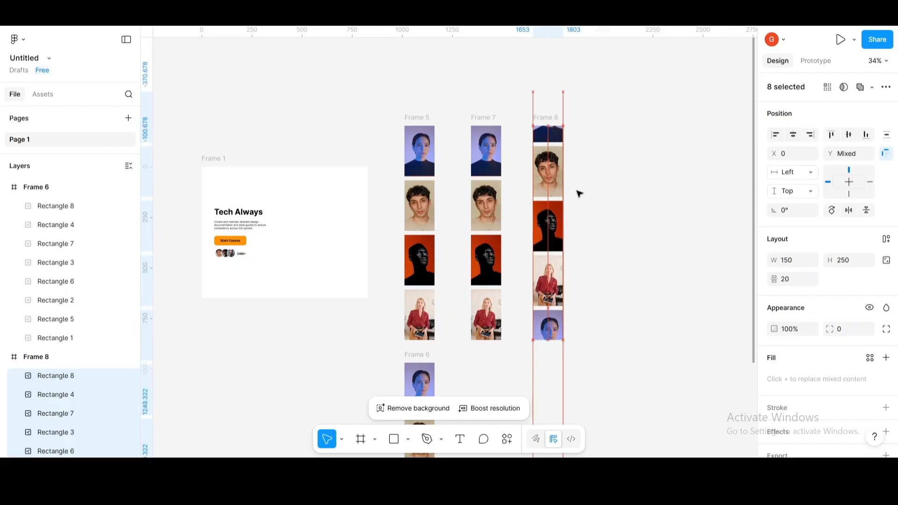
key(Down)
key(Down)
key(Down)
key(Down)
key(Down)
key(Down)
key(Down)
key(Down)
key(Down)
key(Down)
key(Down)
key(Down)
key(Down)
key(Down)
key(Down)
key(Down)
key(Down)
key(Down)
key(Down)
key(Down)
key(Down)
key(Down)
key(Down)
key(Down)
key(Down)
key(Down)
key(Down)
key(Down)
key(Down)
key(Down)
key(Down)
key(Down)
key(Down)
key(Down)
key(Down)
key(Down)
key(Down)
key(Down)
key(Down)
key(Down)
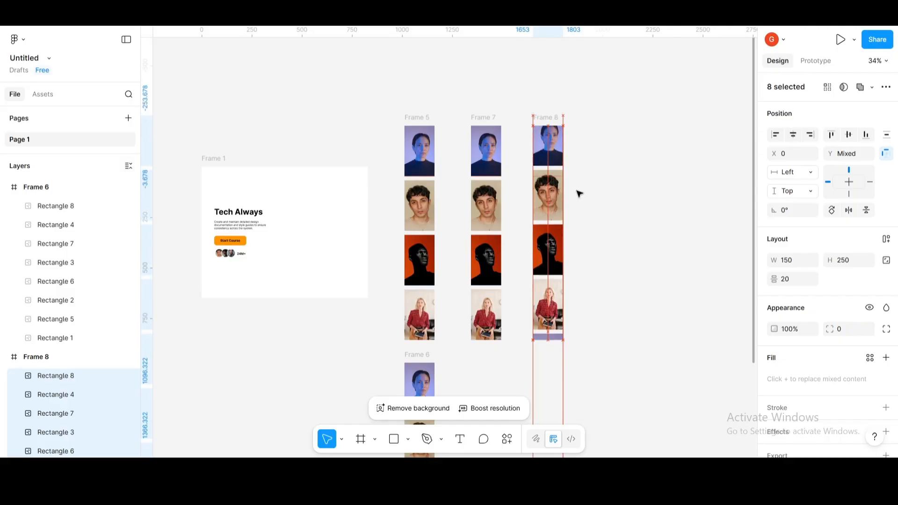
key(Down)
key(Down)
key(Down)
key(Down)
key(Down)
key(Down)
key(Down)
key(Down)
key(Down)
key(Down)
key(Down)
key(Down)
key(Down)
key(Down)
key(Down)
key(Down)
key(Down)
key(Down)
key(Down)
key(Down)
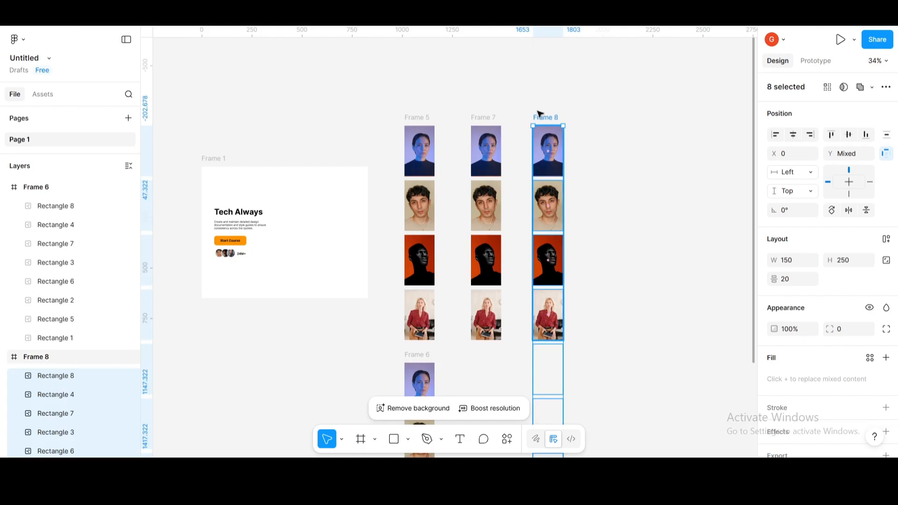
Step: Check the first portraits in Frames 5, 7 and 8 for alignment against horizontal guides at Y -202.68 and 48.9
scroll(538, 114, up, 5)
drag(490, 64, 493, 148)
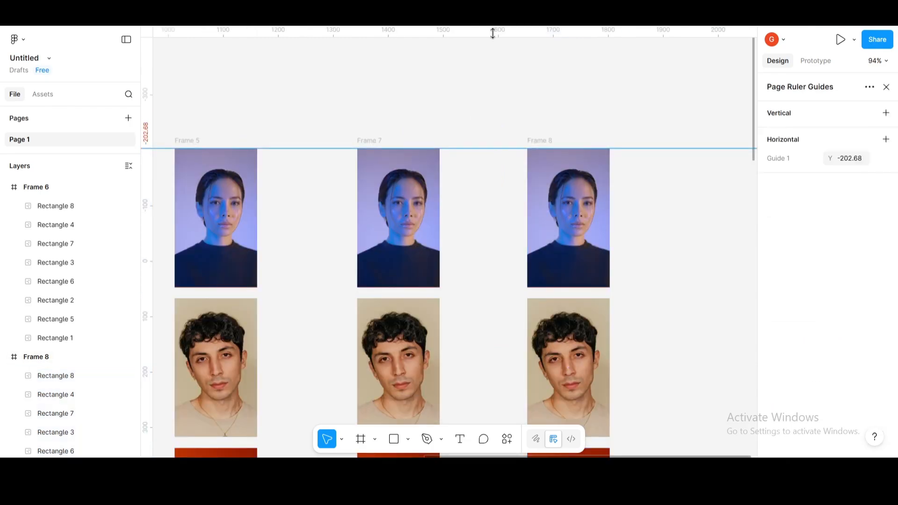
drag(493, 33, 476, 288)
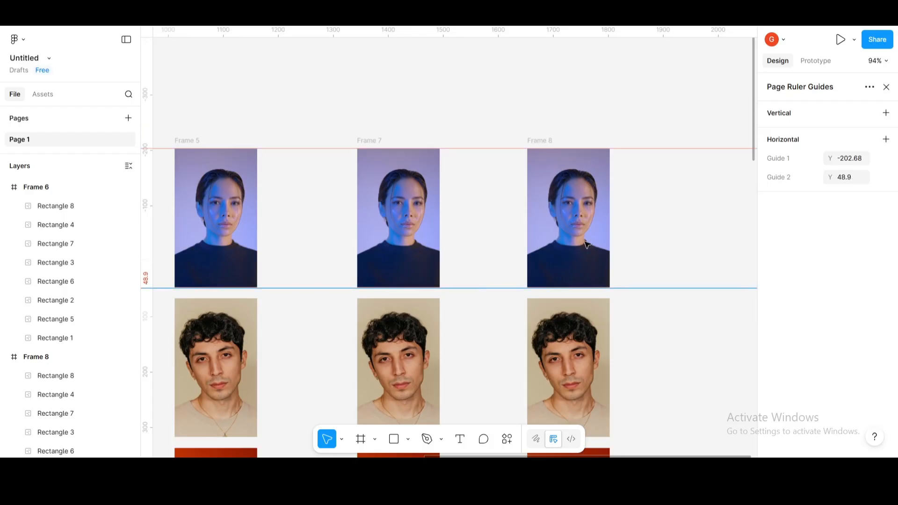
scroll(559, 255, up, 5)
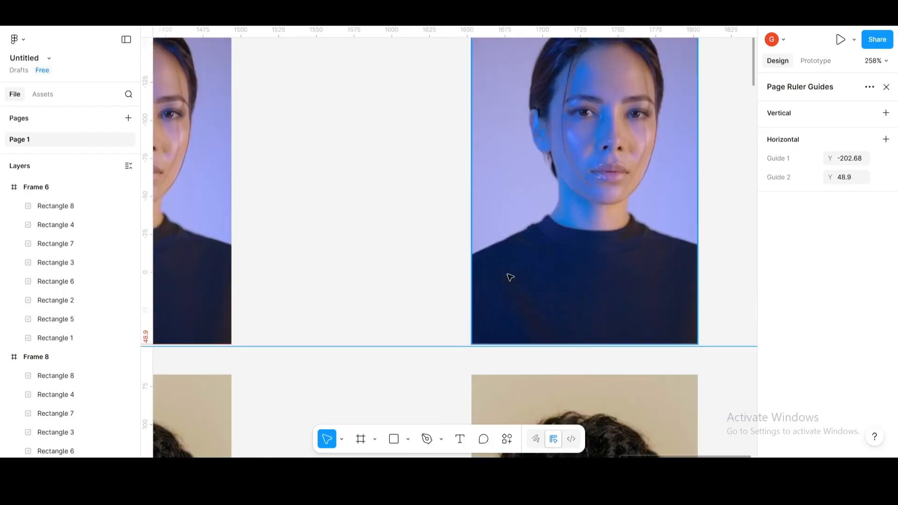
scroll(511, 277, down, 5)
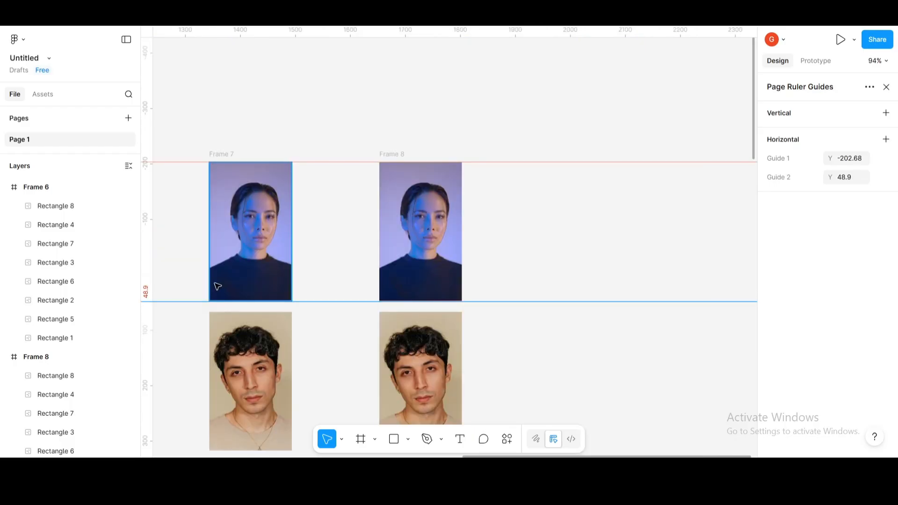
drag(202, 257, 318, 257)
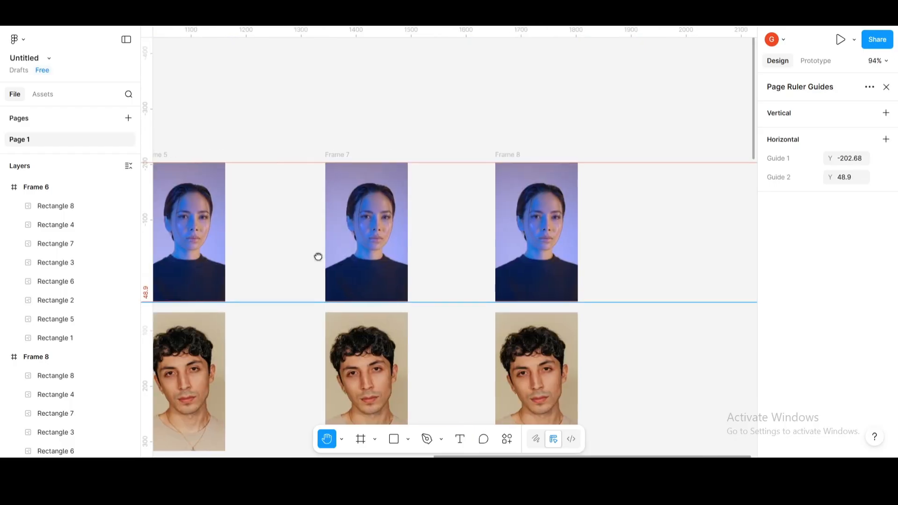
Step: Select all eight photos in Frame 7 and nudge them down 1 px
scroll(273, 245, up, 3)
key(v)
click(368, 101)
key(Return)
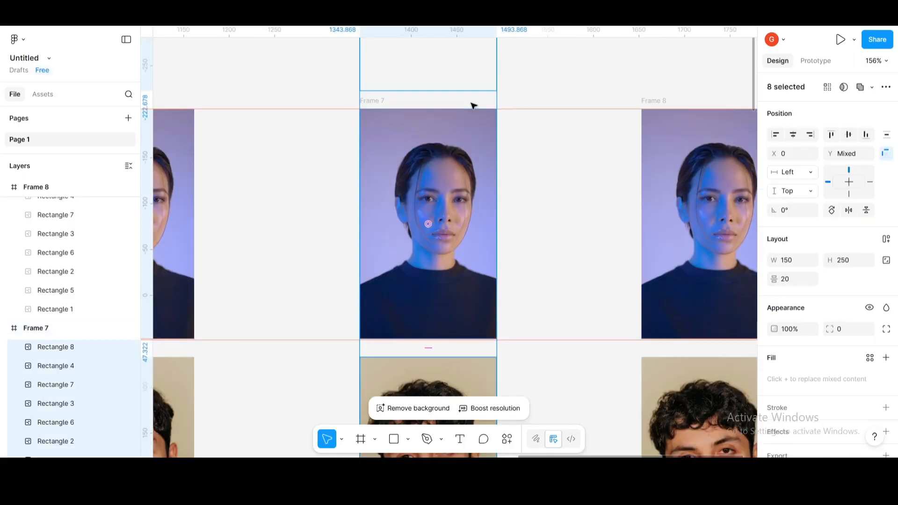
key(Down)
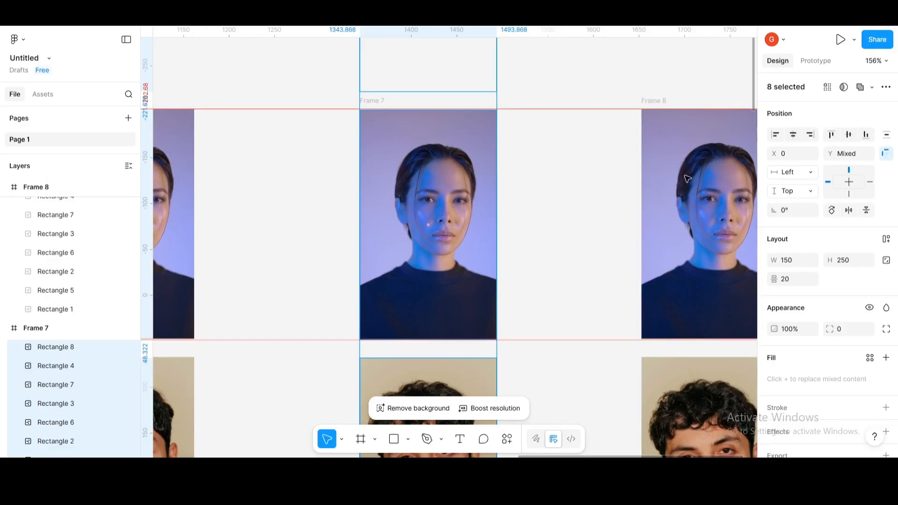
Step: Remove both horizontal guides and move Frame 8 directly below Frame 7, to X 1343.87, Y 970
scroll(687, 179, down, 5)
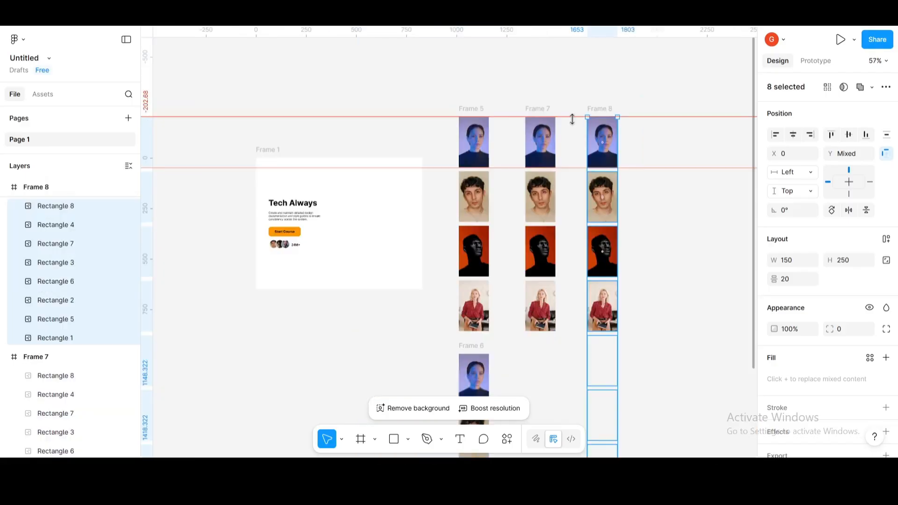
drag(572, 119, 553, 35)
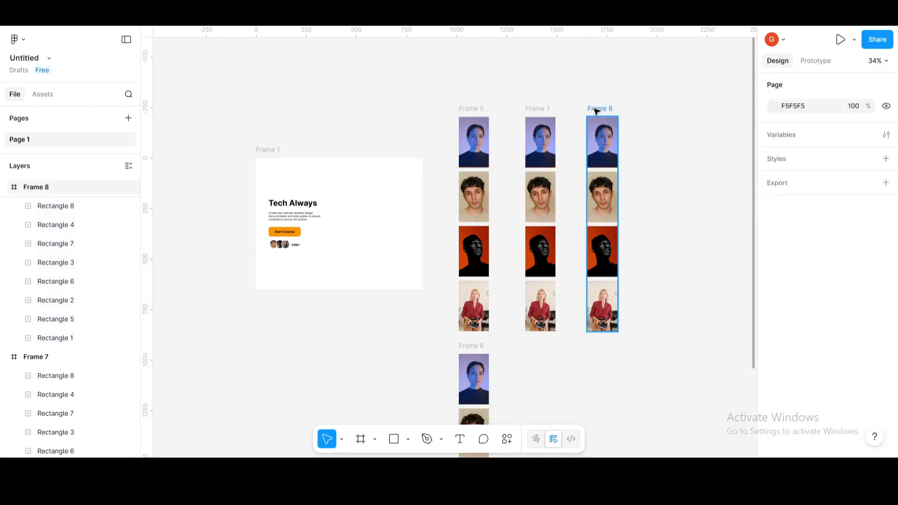
drag(597, 111, 534, 346)
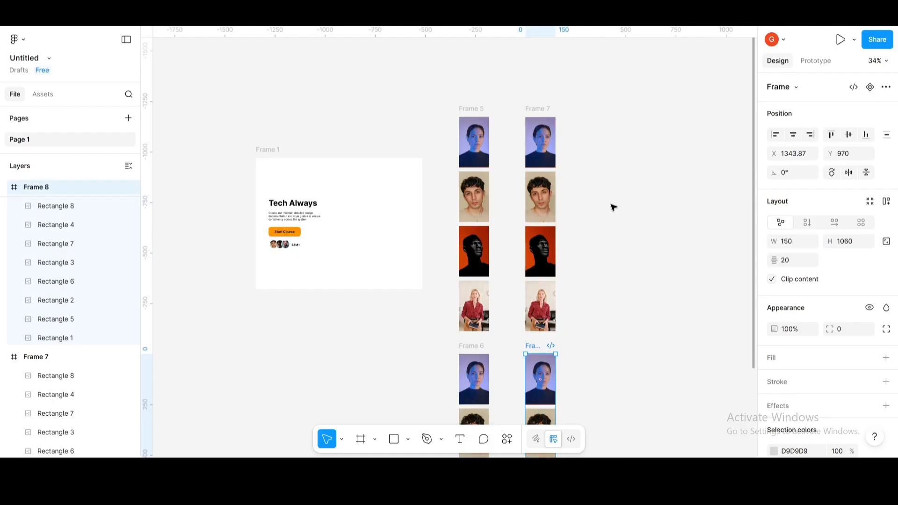
Step: Combine Frame 5 and Frame 6 into one component set, and Frame 7 and Frame 8 into another
scroll(614, 207, down, 3)
drag(511, 63, 546, 201)
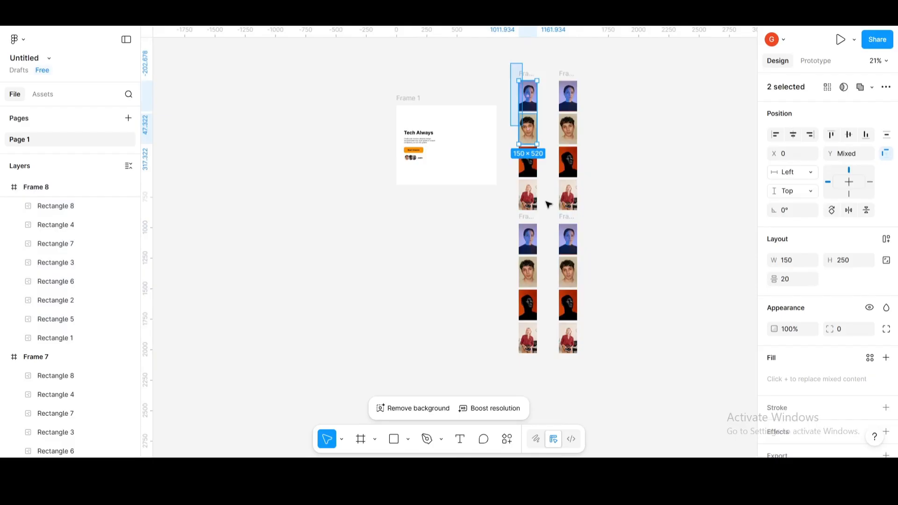
drag(549, 204, 550, 376)
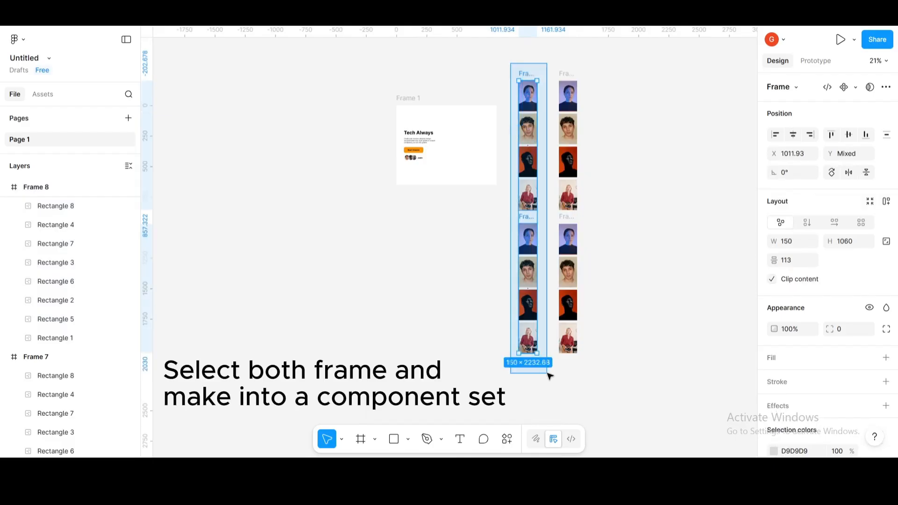
click(816, 61)
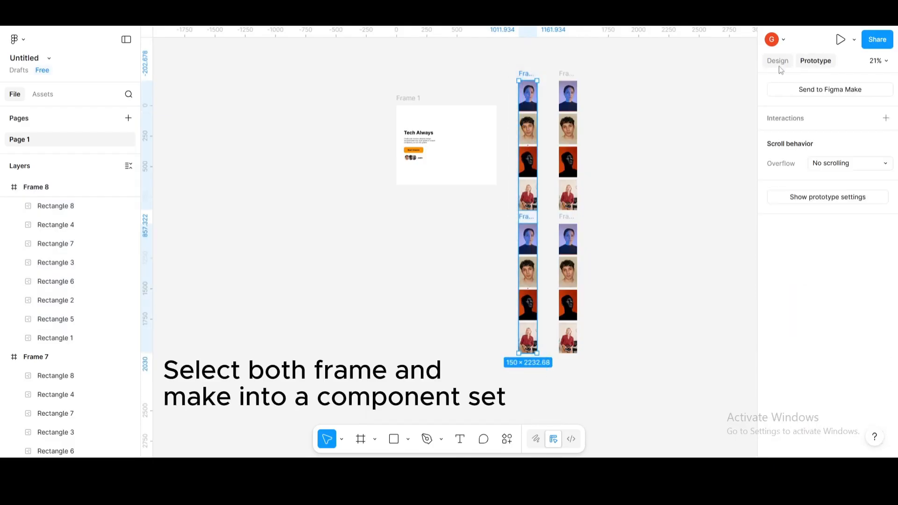
click(778, 62)
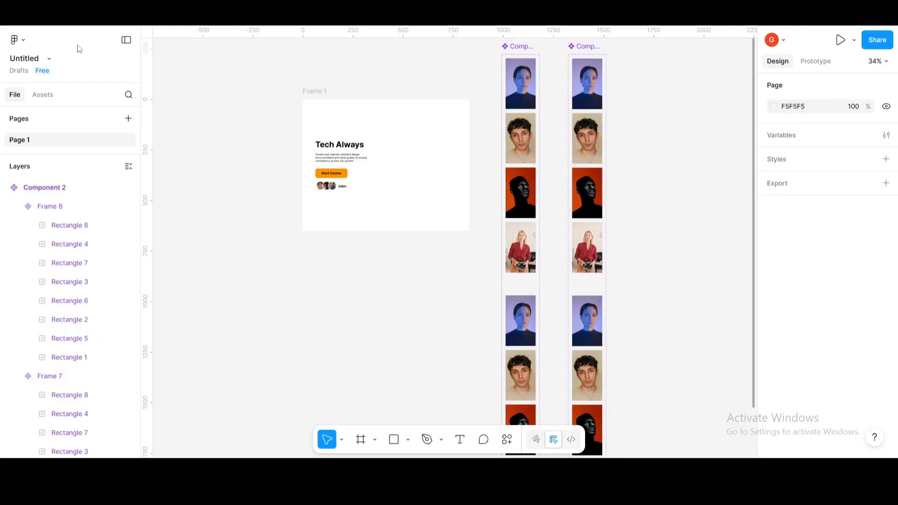
Step: Place instances of both photo-column components inside Frame 1, Component 1 at X 398.4, Y 153 and Component 2 at X 584.89, Y 62
click(45, 96)
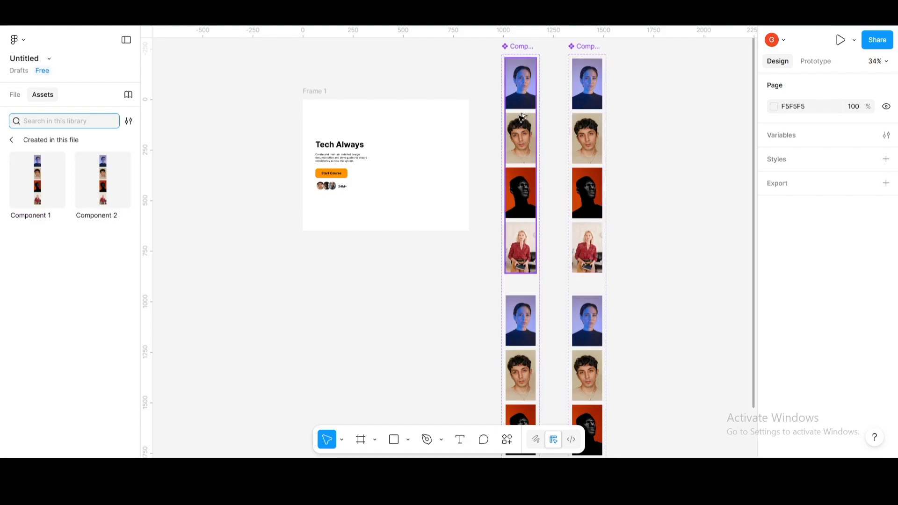
drag(522, 117, 399, 190)
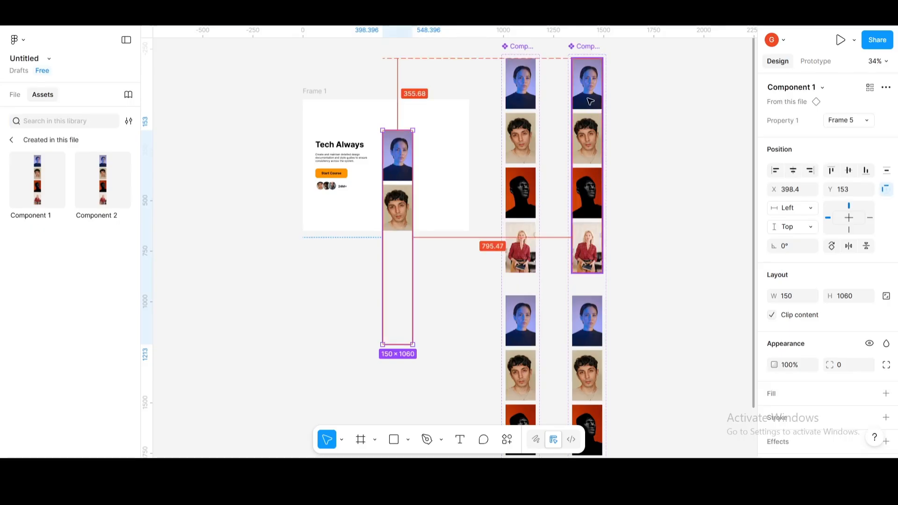
drag(590, 102, 445, 144)
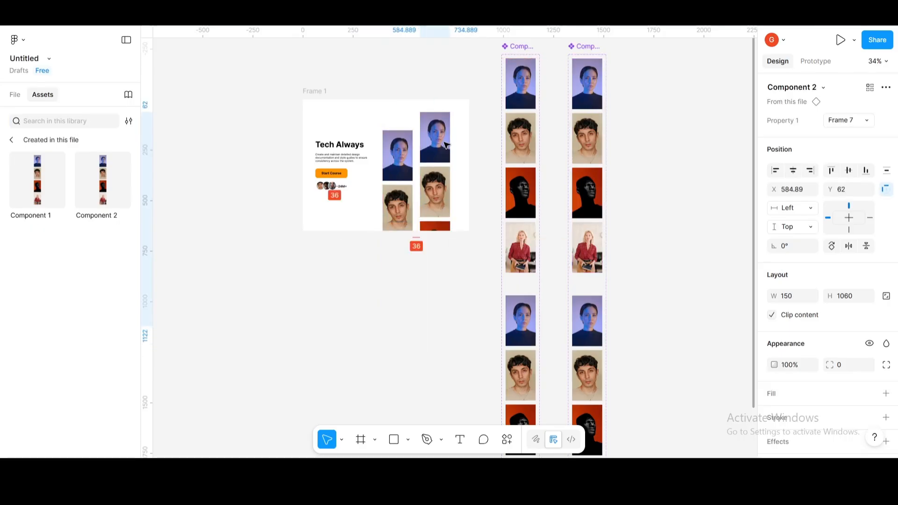
Step: Preview Frame 1 as a prototype and move the preview window clear of the frame to watch the photo columns
click(325, 92)
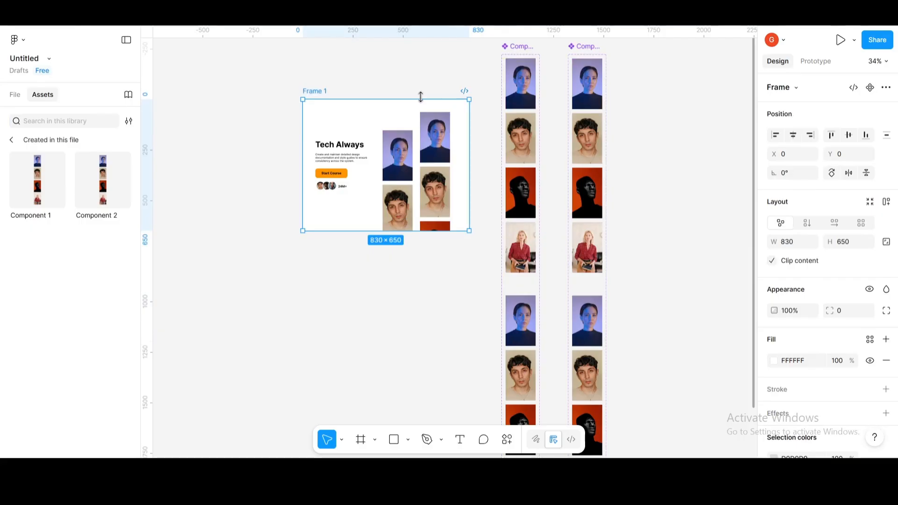
key(shift+space)
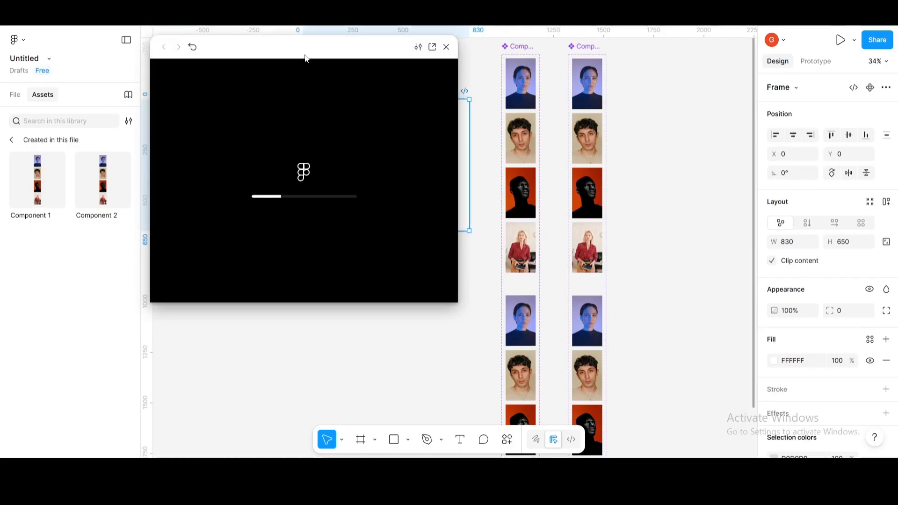
drag(305, 58, 685, 77)
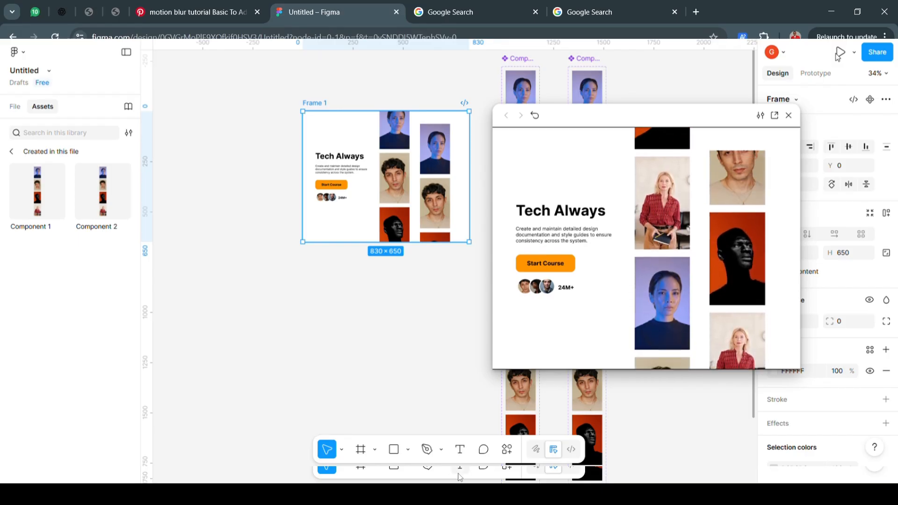
click(460, 493)
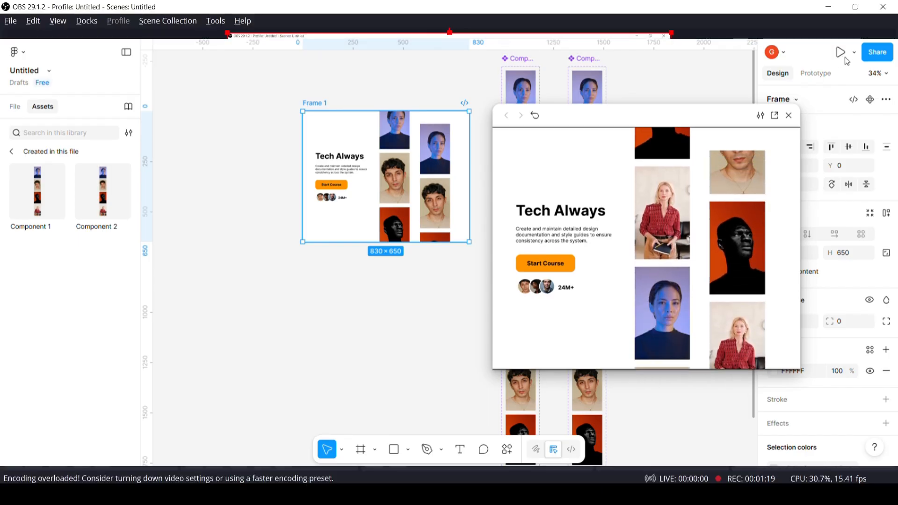